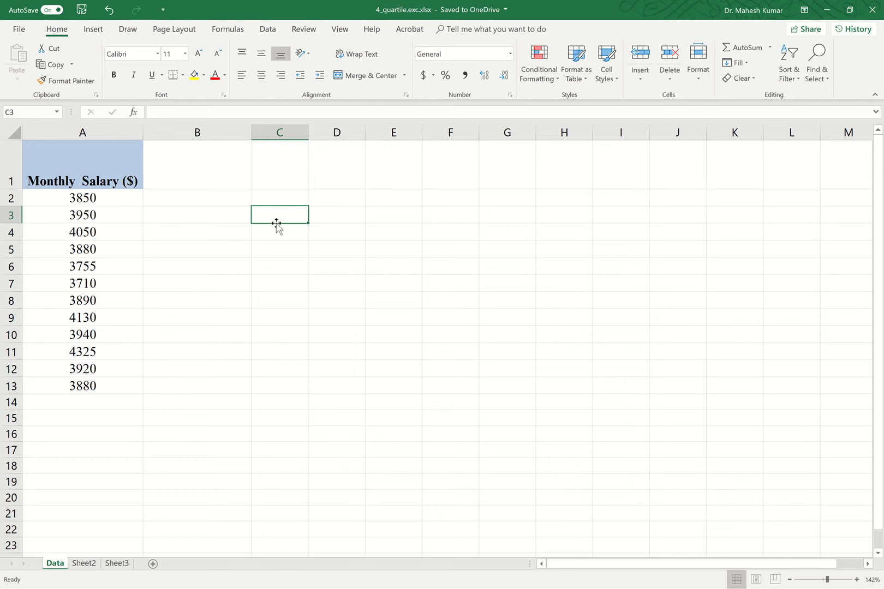
- Enter the heading Quartiles in cell C3 and list the numbers 1, 2 and 3 below it in C4:C6
{"action": "double_click", "coordinate": [277, 215]}
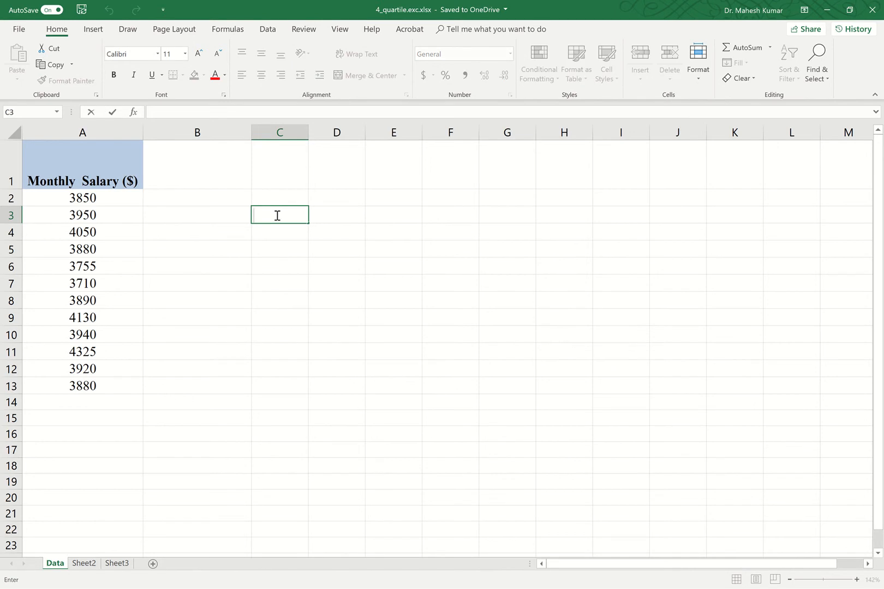
{"action": "type", "text": "Quartiles"}
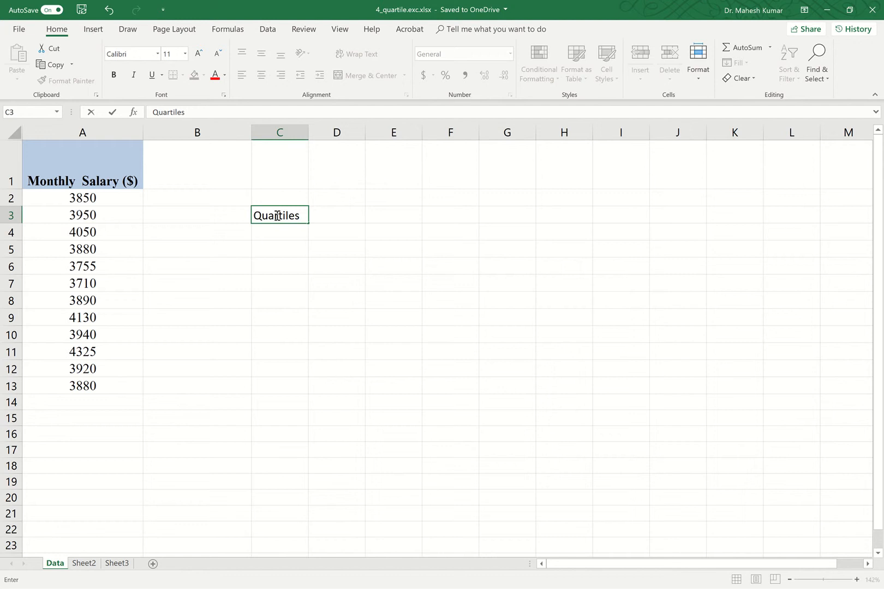
{"action": "left_click", "coordinate": [298, 231]}
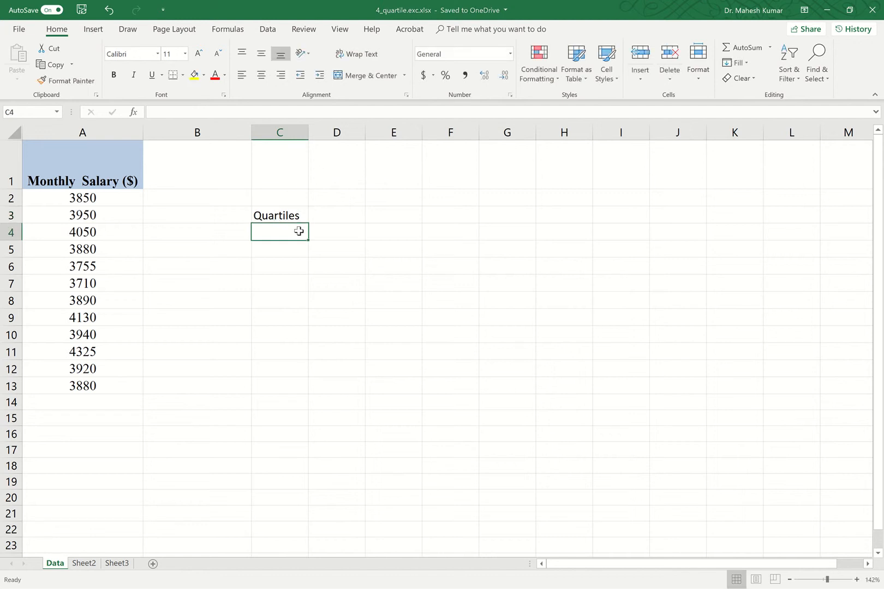
{"action": "type", "text": "1"}
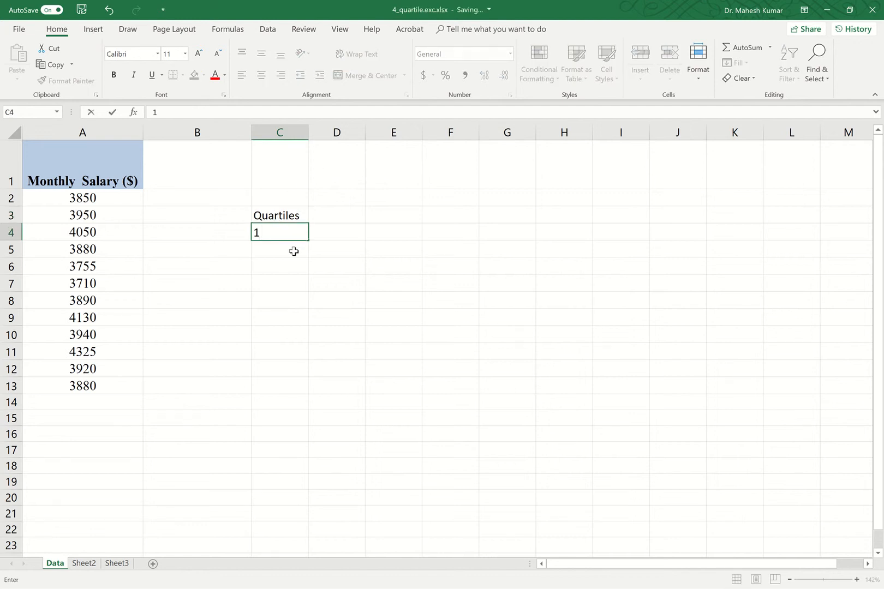
{"action": "left_click", "coordinate": [294, 251]}
{"action": "type", "text": "2"}
{"action": "key", "text": "Return"}
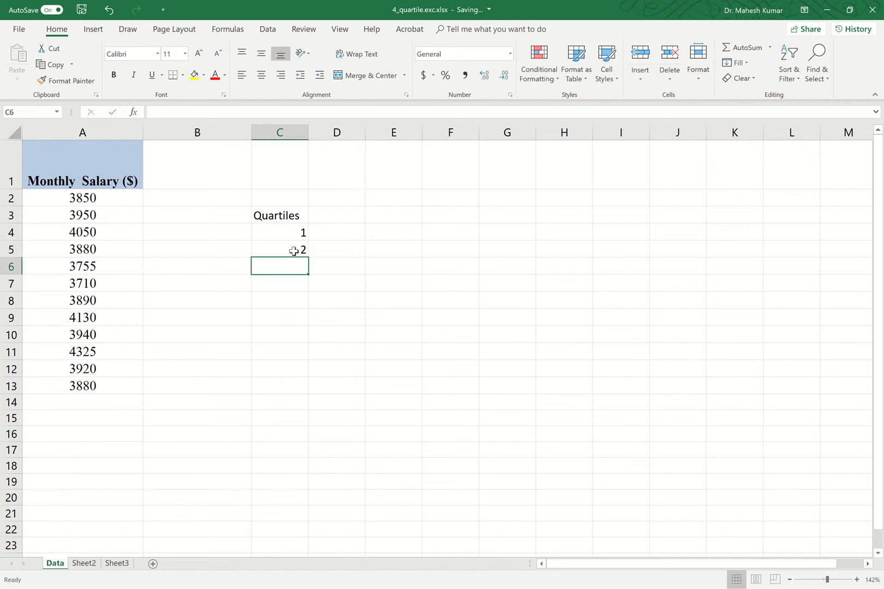
{"action": "type", "text": "3"}
{"action": "key", "text": "Return"}
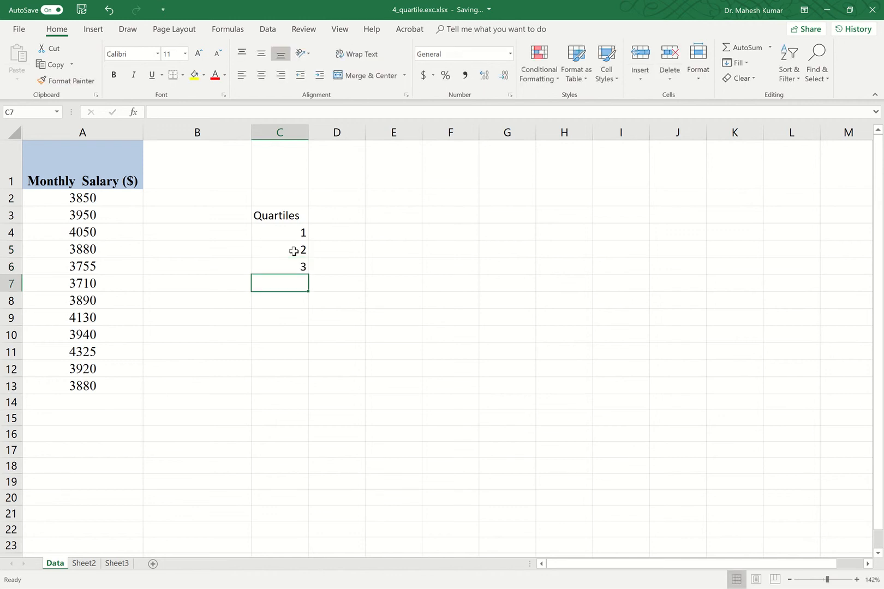
- Enter the heading Percentile in cell C7 and the value 80 in C8
{"action": "type", "text": "Per"}
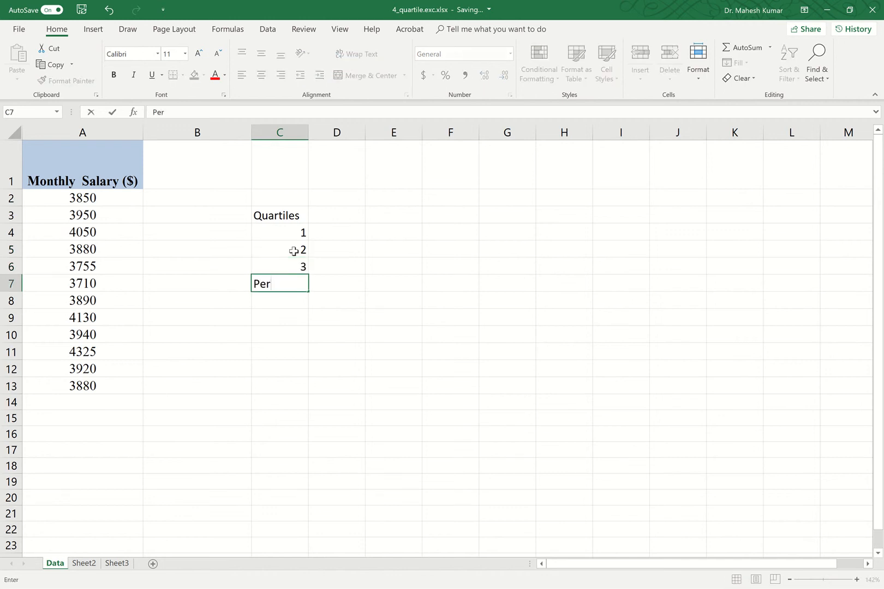
{"action": "type", "text": "centile"}
{"action": "key", "text": "Return"}
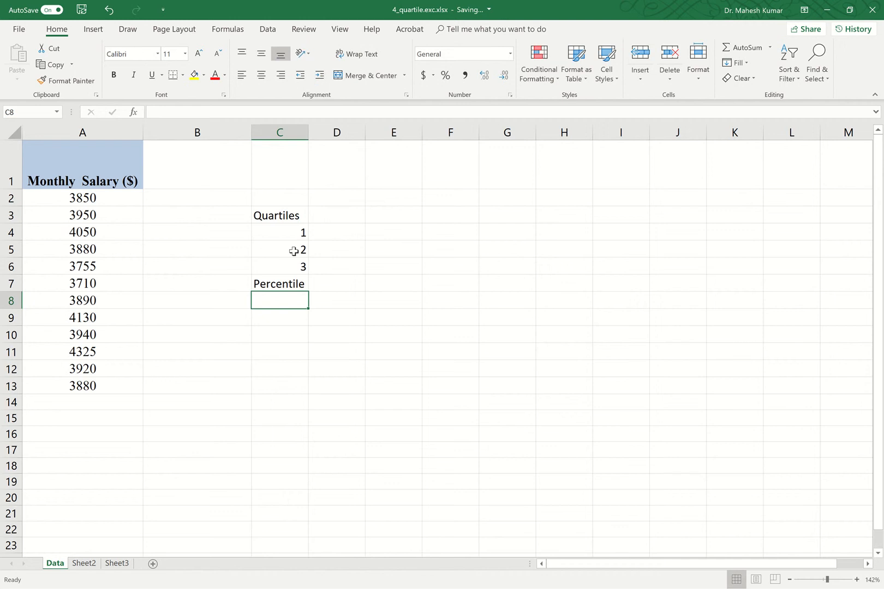
{"action": "type", "text": "80"}
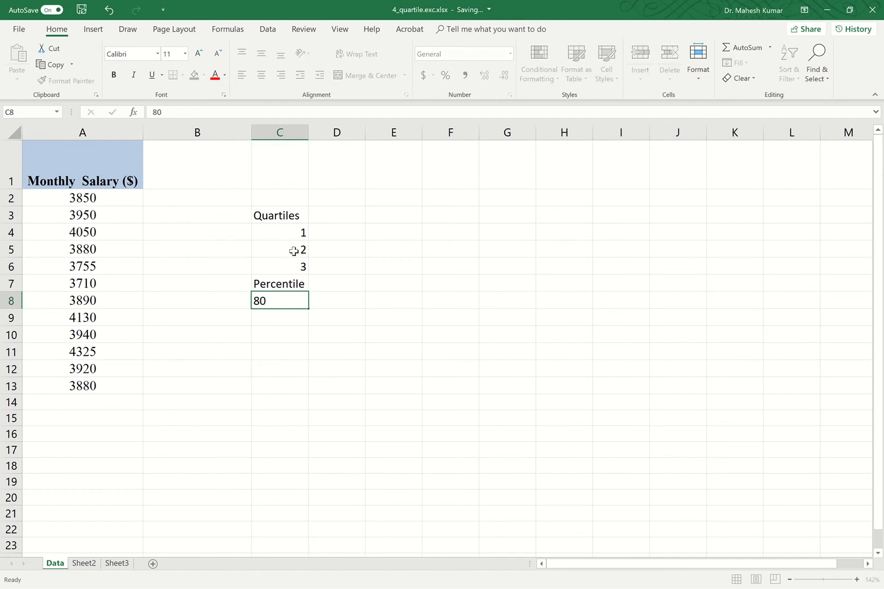
{"action": "key", "text": "Return"}
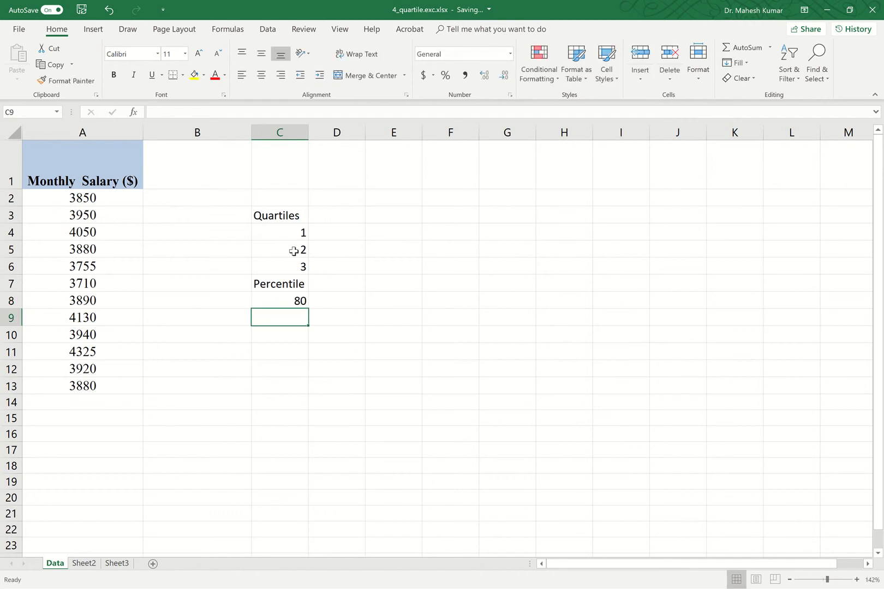
- Fill the Quartiles heading cell with Red, Accent 2, Lighter 60% and the Percentile heading cell with light purple
{"action": "left_click", "coordinate": [296, 215]}
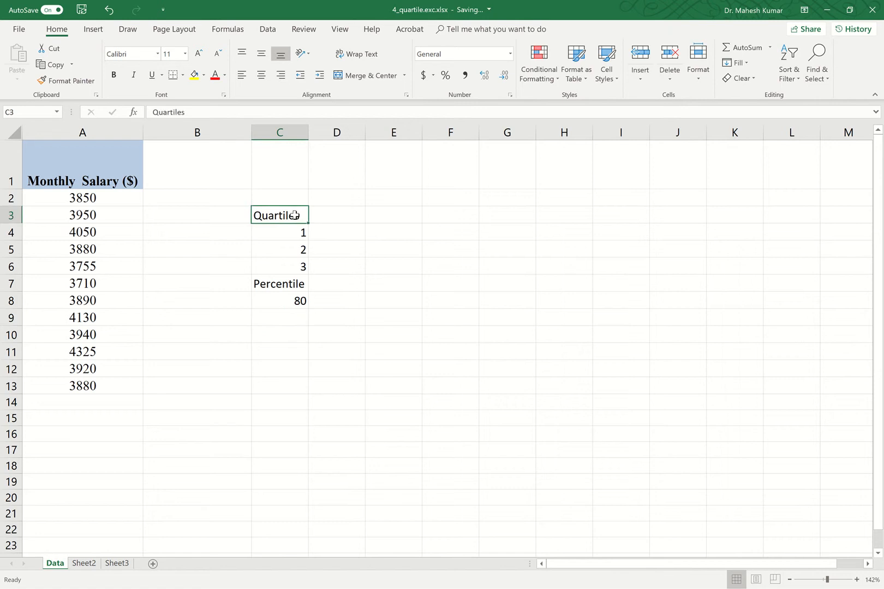
{"action": "left_click", "coordinate": [203, 75]}
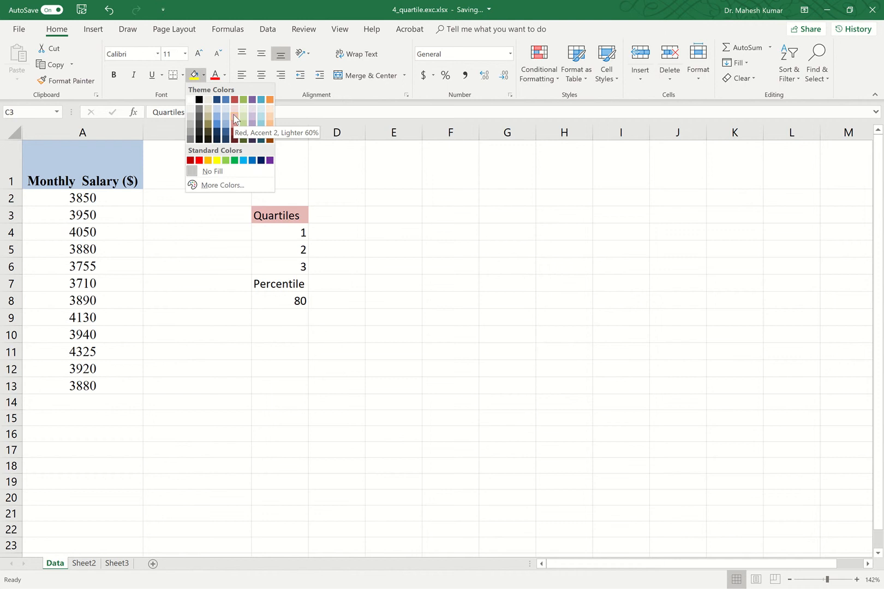
{"action": "left_click", "coordinate": [235, 119]}
{"action": "left_click", "coordinate": [275, 282]}
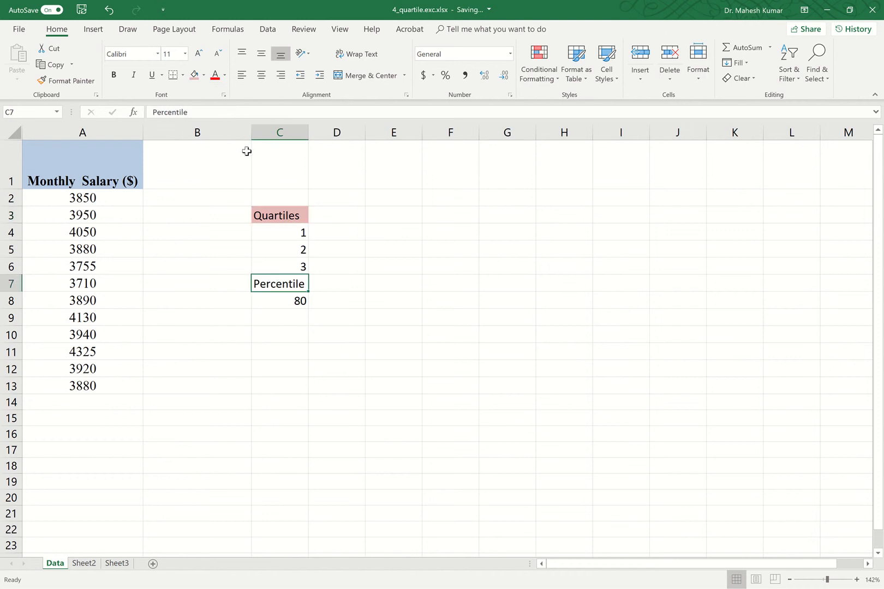
{"action": "left_click", "coordinate": [204, 74]}
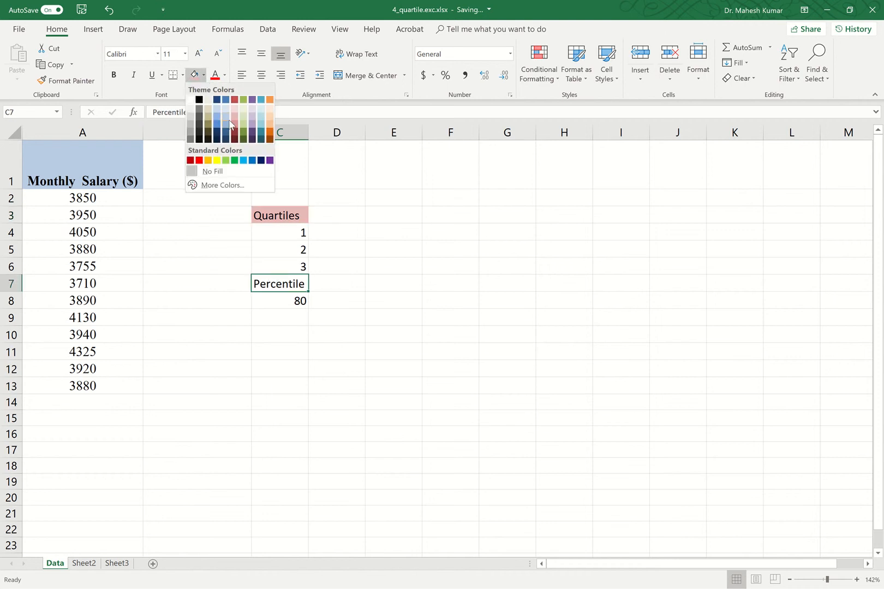
{"action": "left_click", "coordinate": [253, 118]}
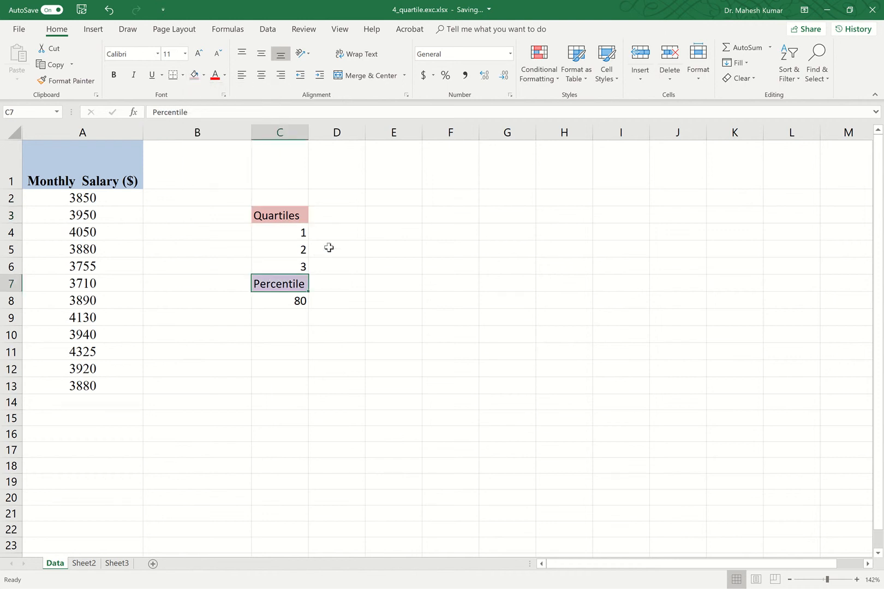
- Start a formula in cell D4 and insert the statistical function QUARTILE.EXC
{"action": "double_click", "coordinate": [333, 232]}
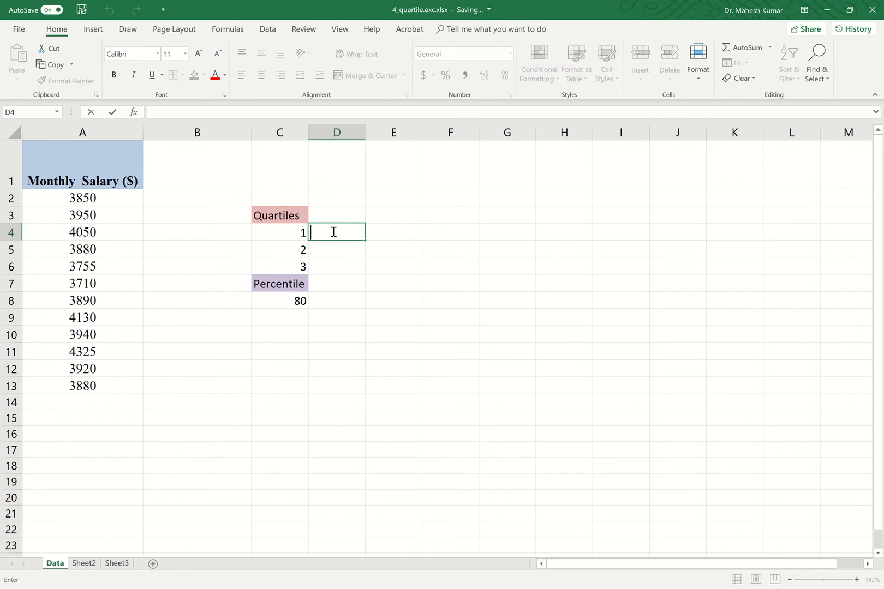
{"action": "type", "text": "="}
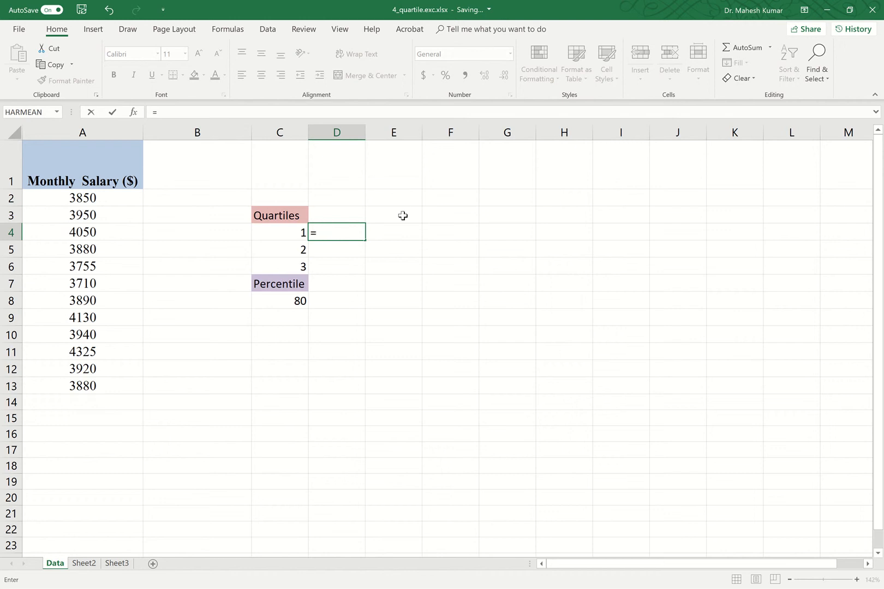
{"action": "left_click", "coordinate": [228, 32]}
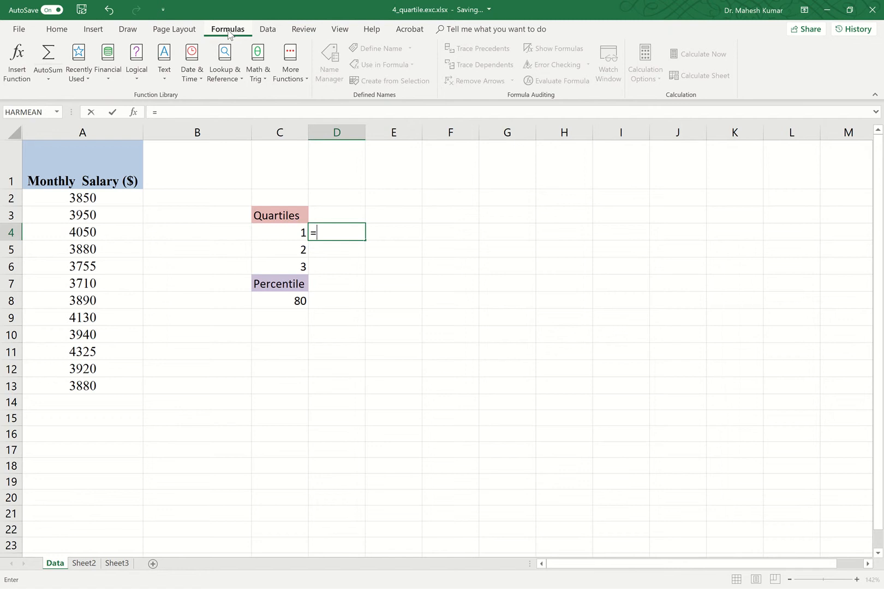
{"action": "left_click", "coordinate": [308, 82]}
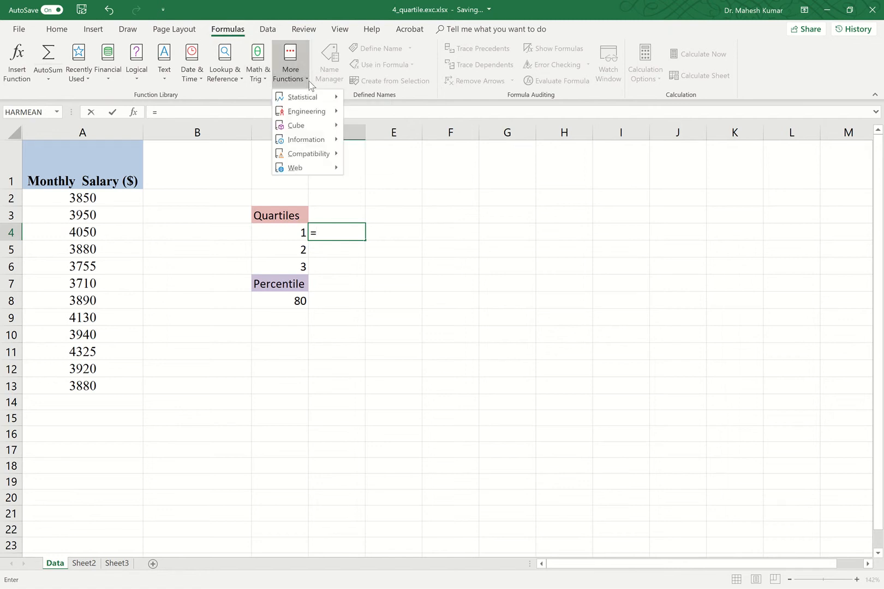
{"action": "mouse_move", "coordinate": [335, 99]}
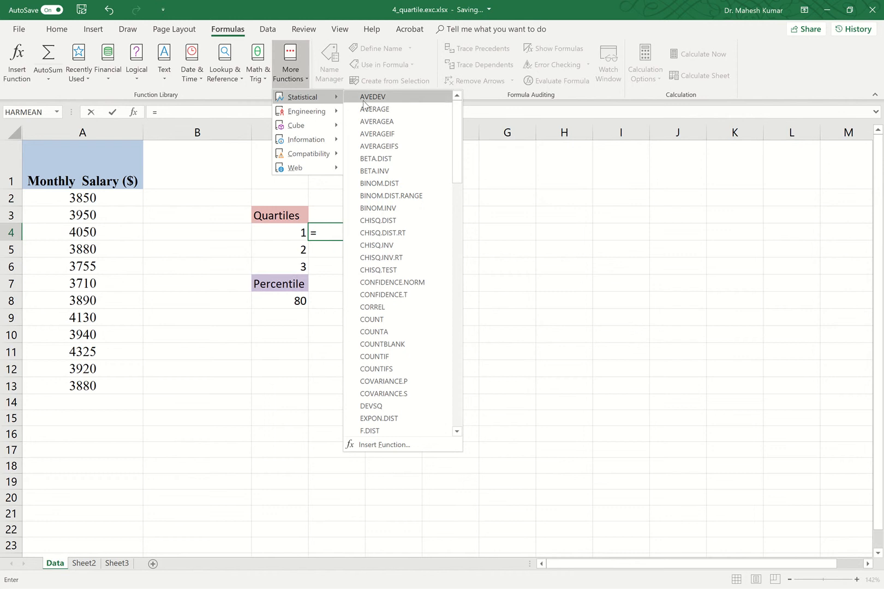
{"action": "left_click_drag", "start_coordinate": [459, 152], "coordinate": [456, 380]}
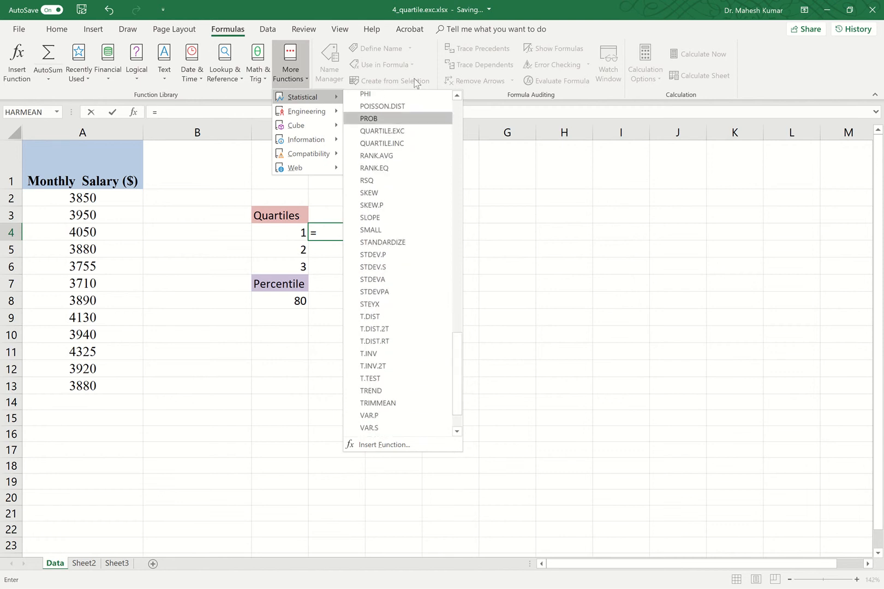
{"action": "left_click", "coordinate": [399, 132]}
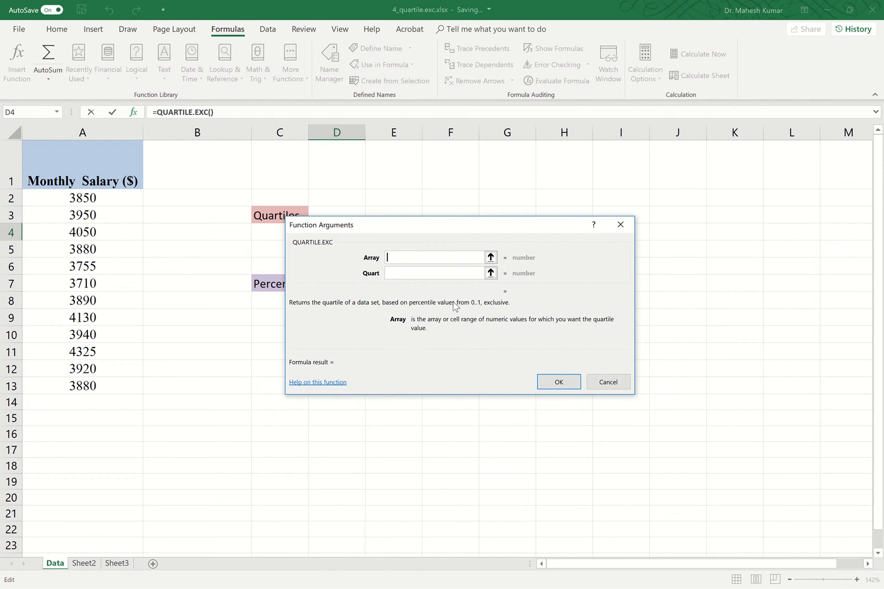
- Set the function's array to the salaries in A2:A13 and its quart to 1, and accept the formula
{"action": "left_click", "coordinate": [490, 257]}
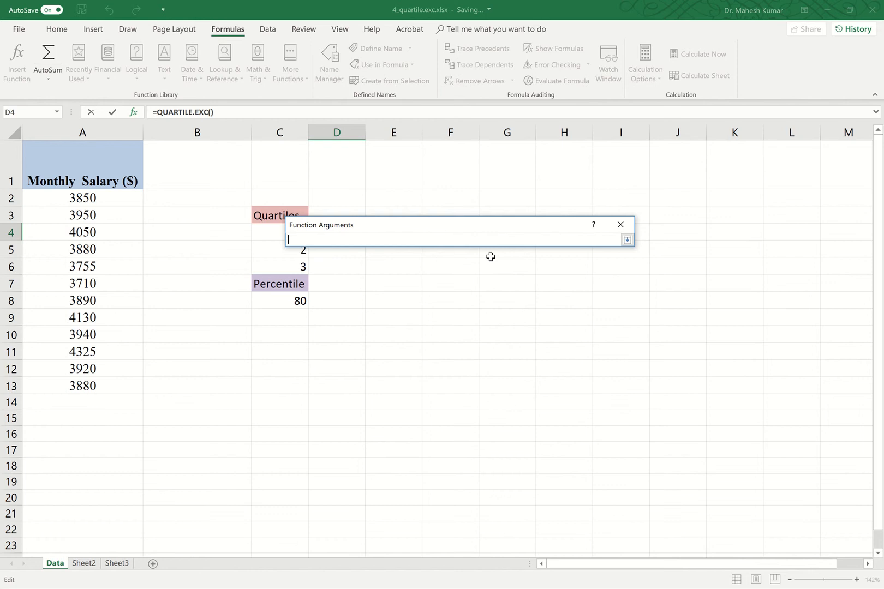
{"action": "left_click_drag", "start_coordinate": [86, 198], "coordinate": [70, 386]}
{"action": "left_click", "coordinate": [627, 240]}
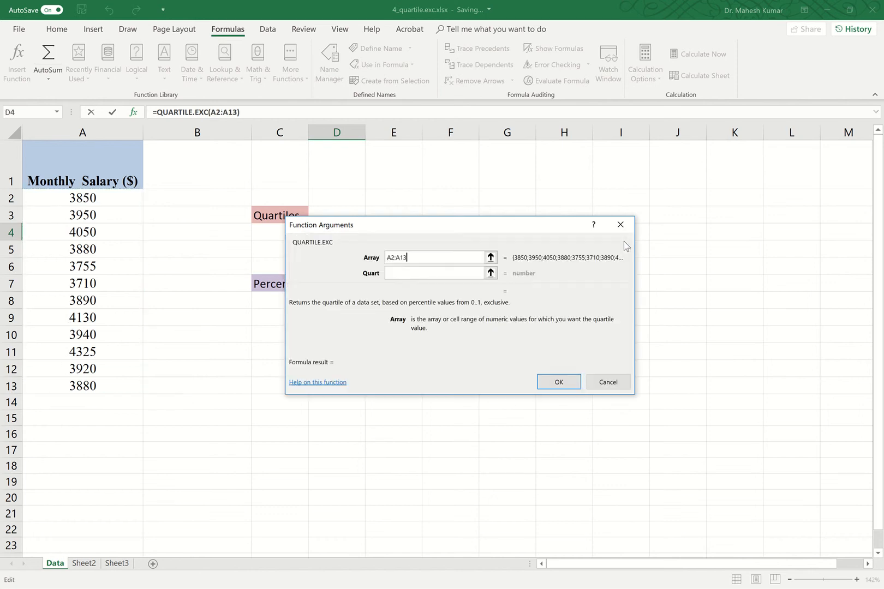
{"action": "left_click", "coordinate": [491, 273]}
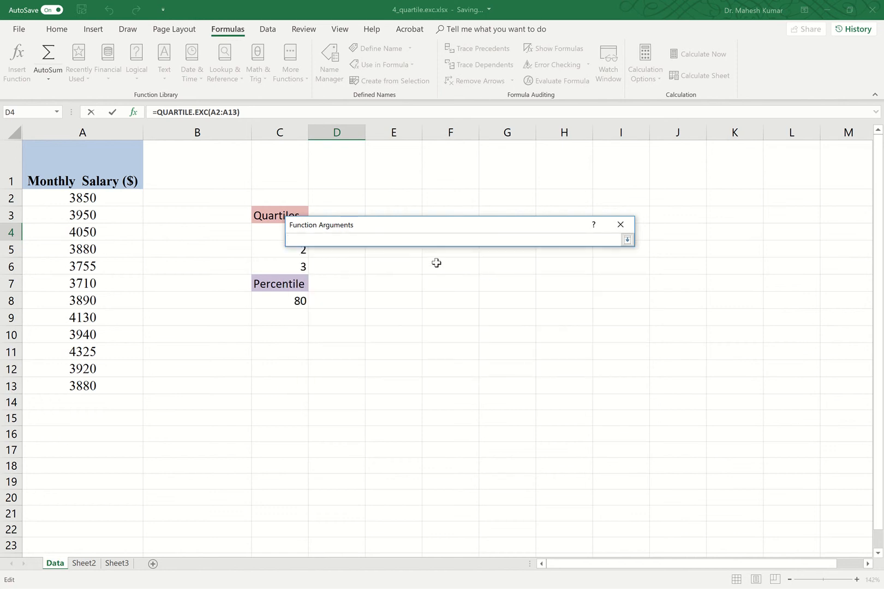
{"action": "type", "text": "1"}
{"action": "left_click", "coordinate": [626, 240]}
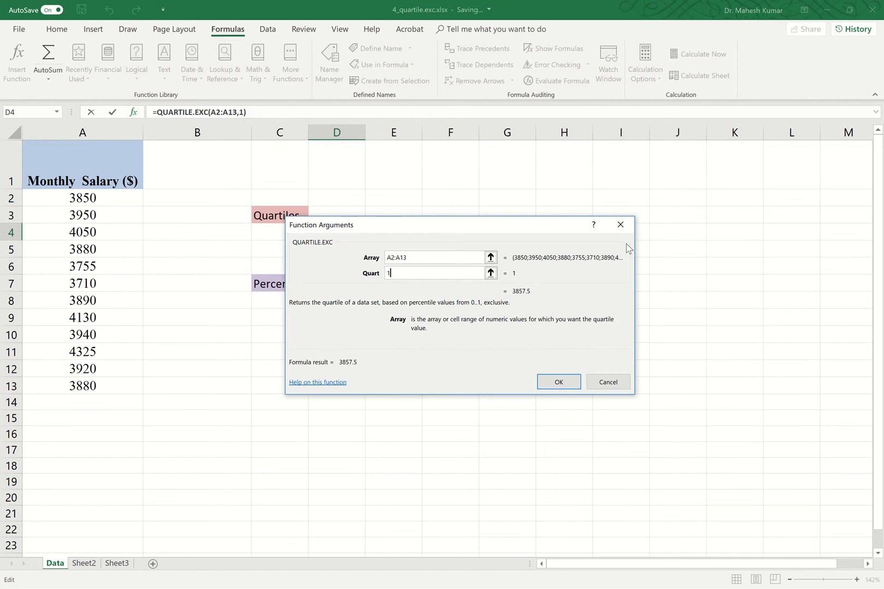
{"action": "left_click", "coordinate": [569, 381]}
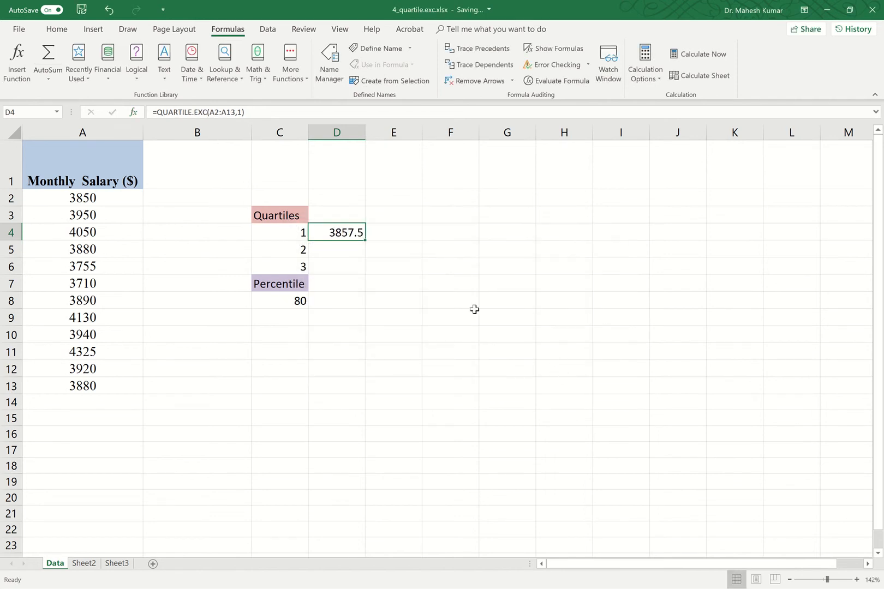
- Calculate the second quartile in cell D5 with QUARTILE.EXC, using array A2:A13 and quart 2
{"action": "left_click", "coordinate": [357, 251]}
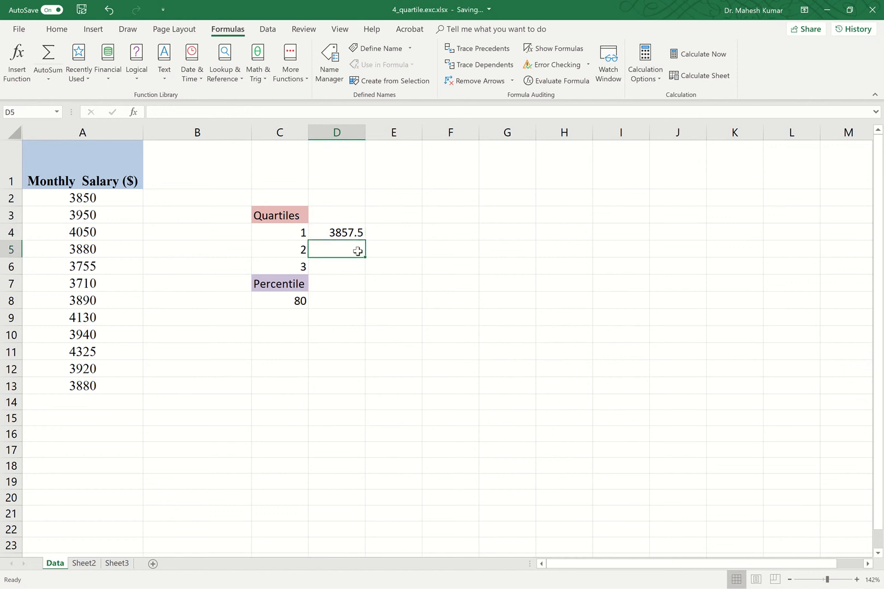
{"action": "double_click", "coordinate": [357, 251]}
{"action": "type", "text": "="}
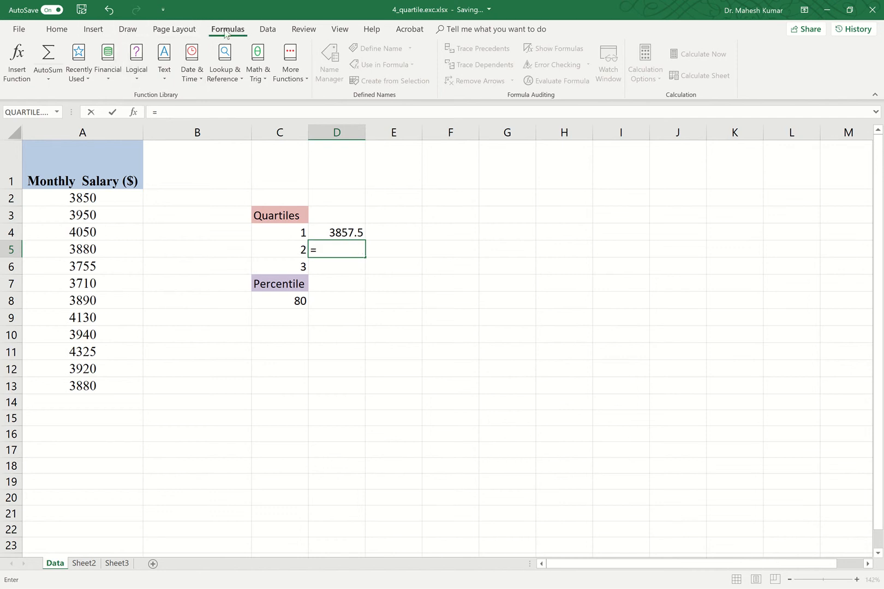
{"action": "left_click", "coordinate": [88, 82]}
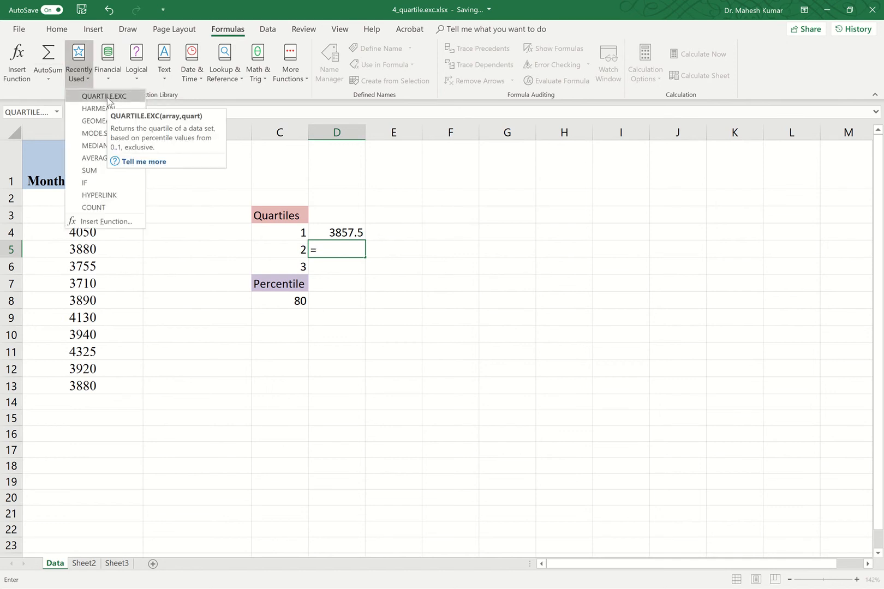
{"action": "left_click", "coordinate": [107, 96]}
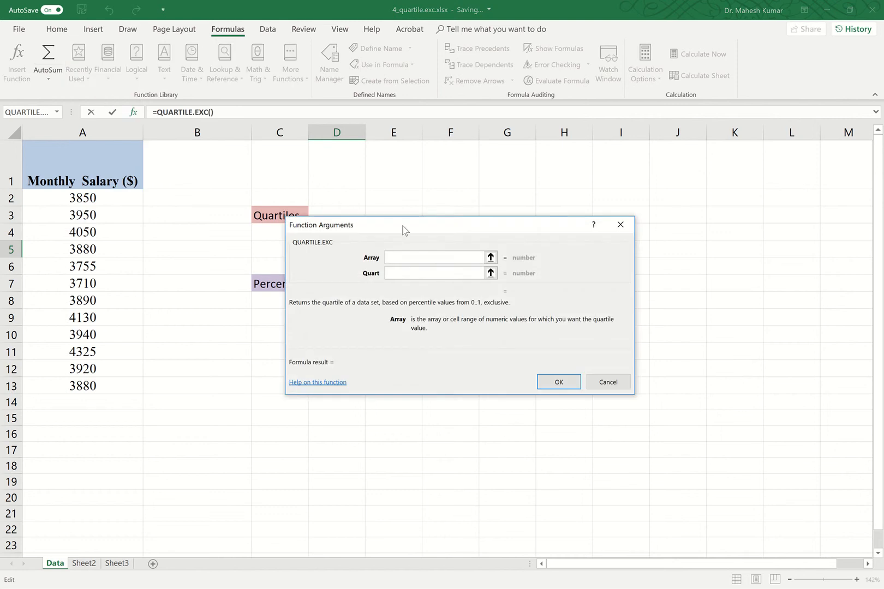
{"action": "left_click", "coordinate": [490, 258]}
{"action": "left_click_drag", "start_coordinate": [71, 199], "coordinate": [55, 386]}
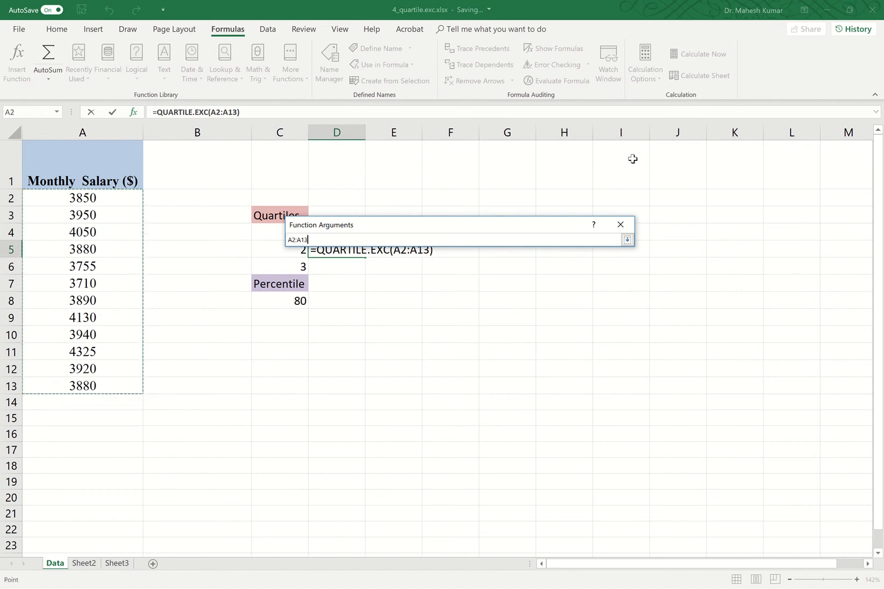
{"action": "left_click", "coordinate": [627, 241]}
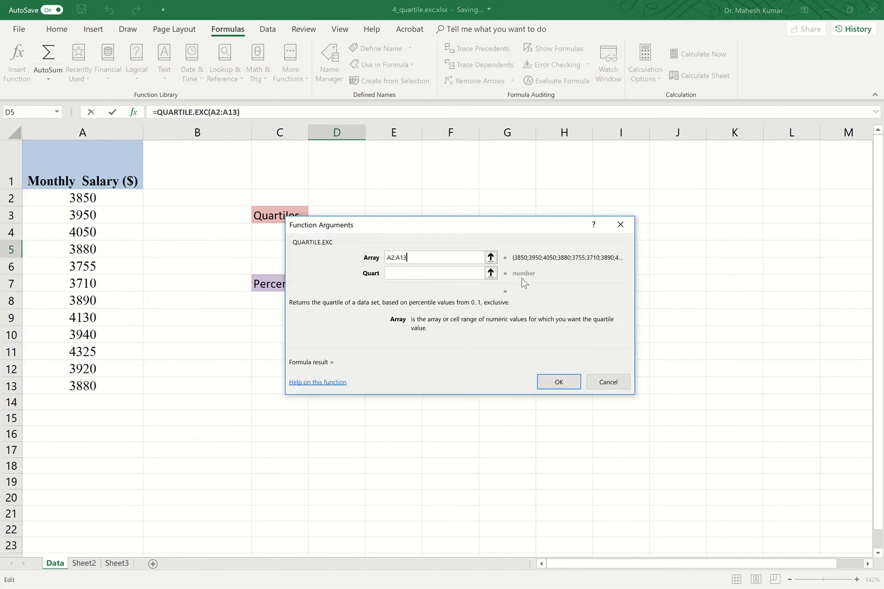
{"action": "left_click", "coordinate": [417, 272]}
{"action": "type", "text": "2"}
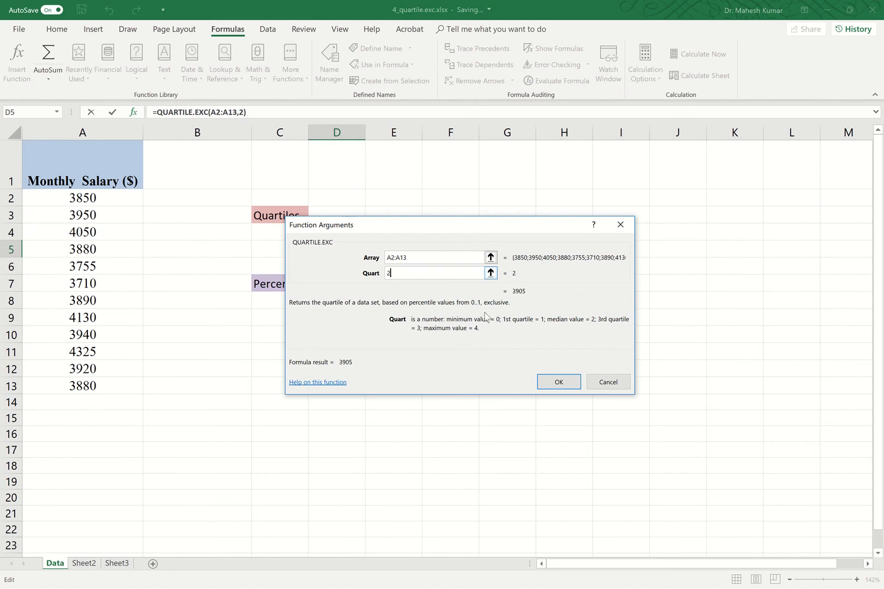
{"action": "left_click", "coordinate": [554, 383]}
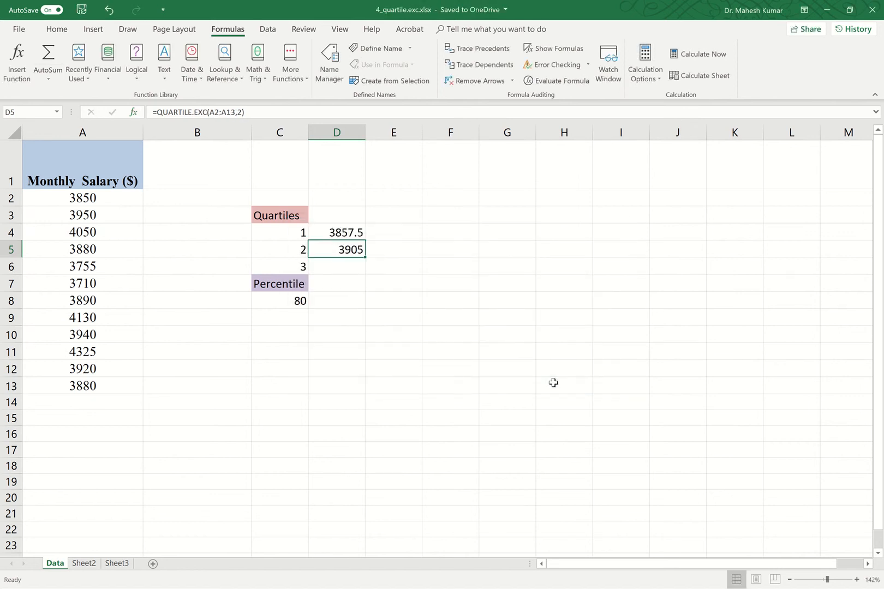
- Calculate the third quartile in cell D6 with QUARTILE.EXC, using array A2:A13 and quart 3
{"action": "double_click", "coordinate": [339, 267]}
{"action": "type", "text": "="}
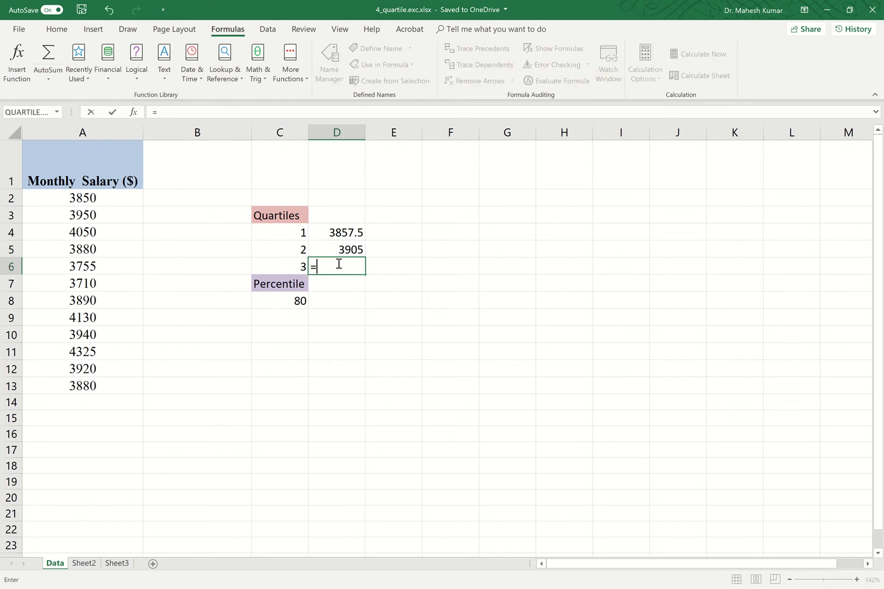
{"action": "left_click", "coordinate": [84, 75]}
{"action": "left_click", "coordinate": [94, 97]}
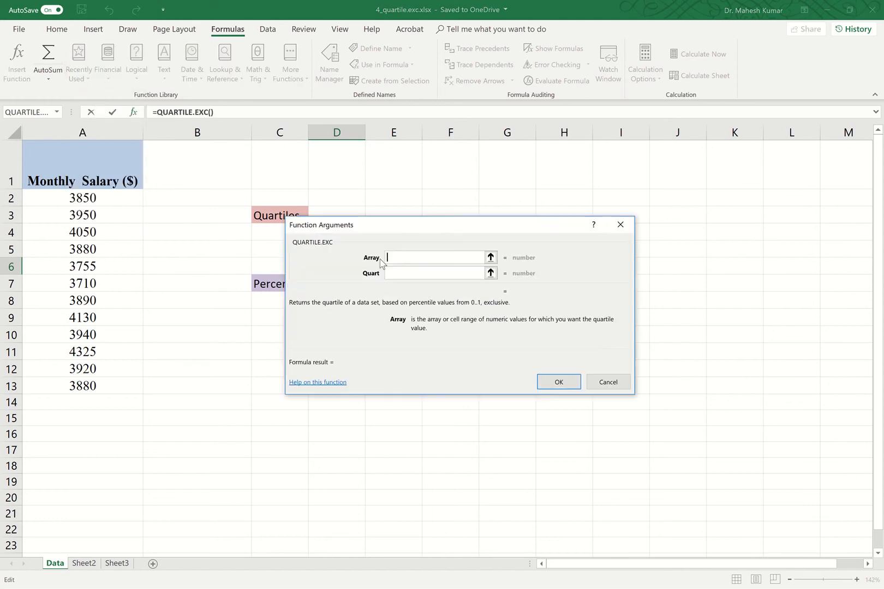
{"action": "left_click", "coordinate": [491, 257]}
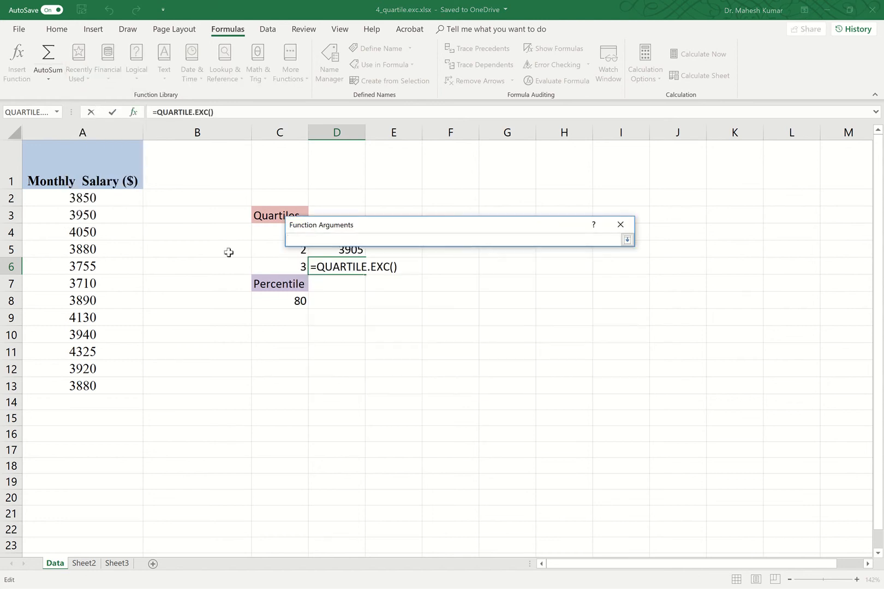
{"action": "left_click_drag", "start_coordinate": [83, 201], "coordinate": [62, 386]}
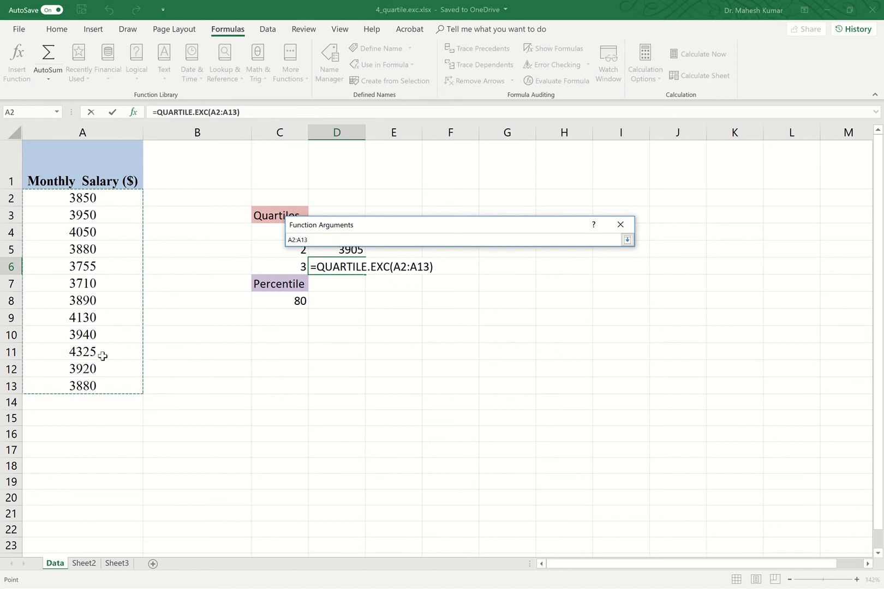
{"action": "left_click", "coordinate": [628, 241]}
{"action": "left_click", "coordinate": [403, 276]}
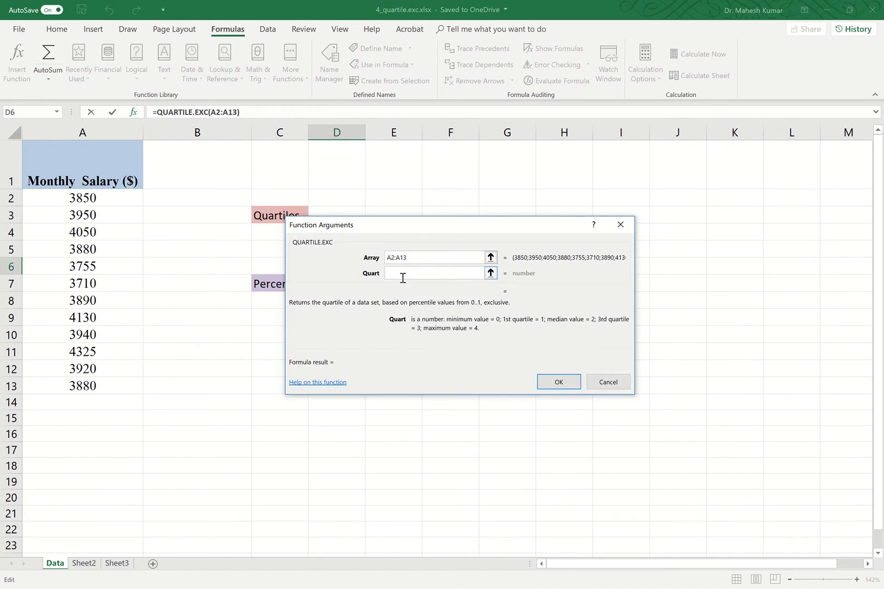
{"action": "type", "text": "3"}
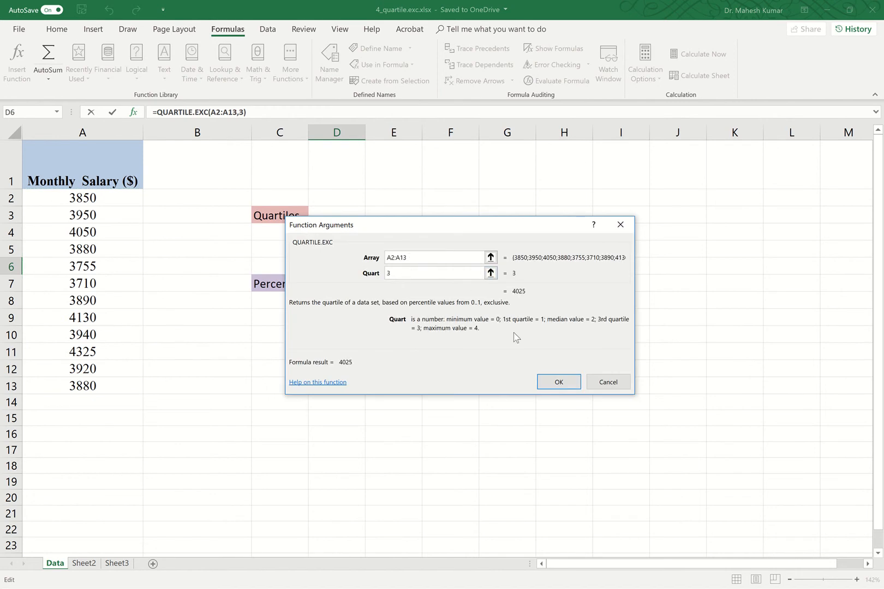
{"action": "left_click", "coordinate": [558, 382]}
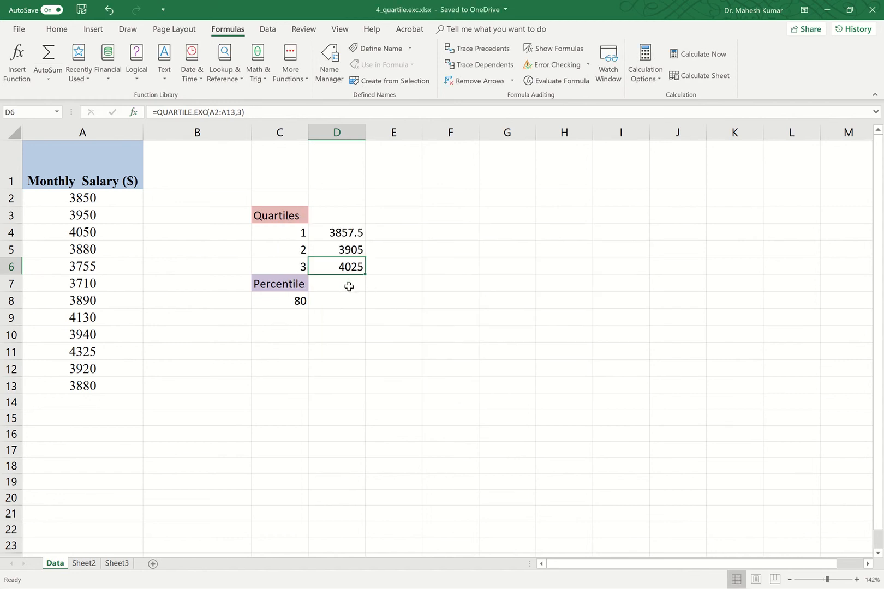
- Start a formula in cell D8 and insert the statistical function PERCENTILE.EXC
{"action": "left_click", "coordinate": [343, 304]}
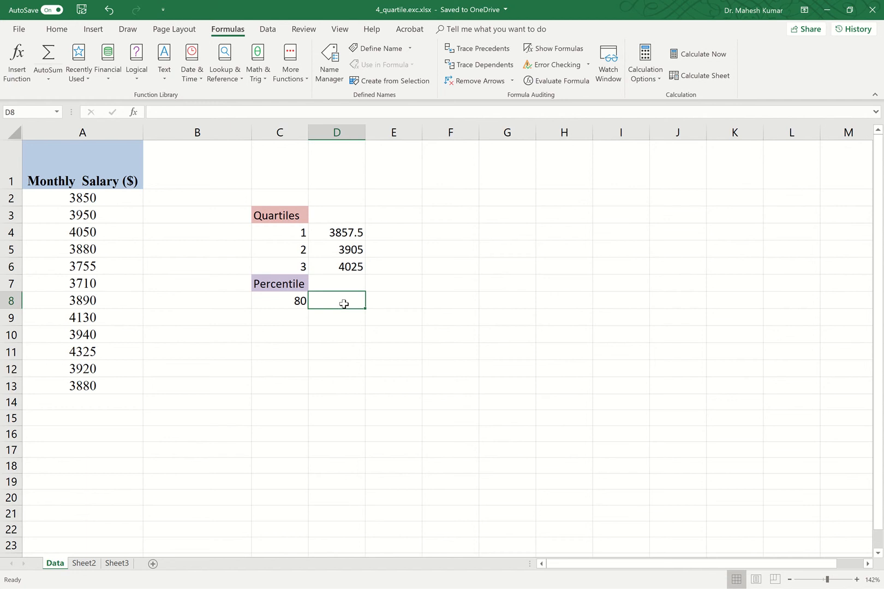
{"action": "type", "text": "="}
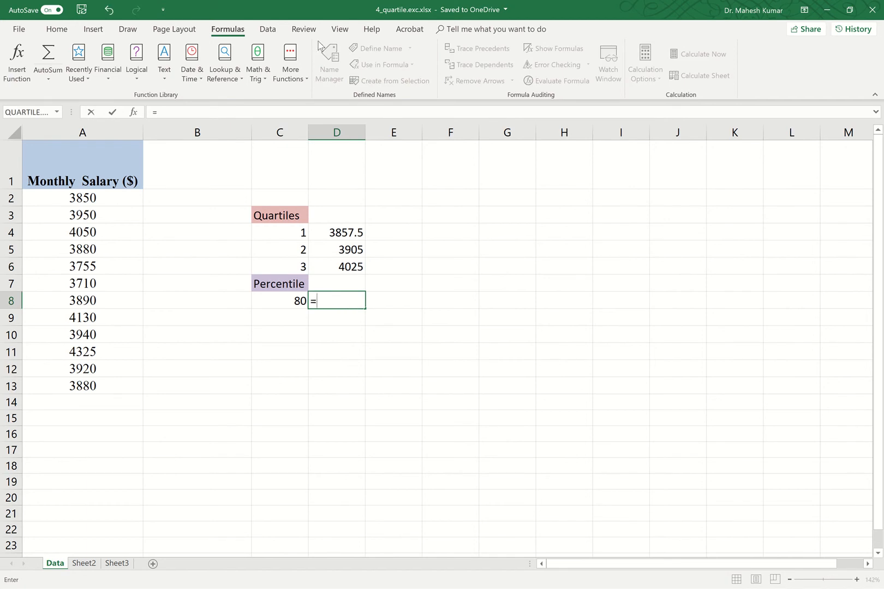
{"action": "left_click", "coordinate": [305, 82]}
{"action": "mouse_move", "coordinate": [316, 97]}
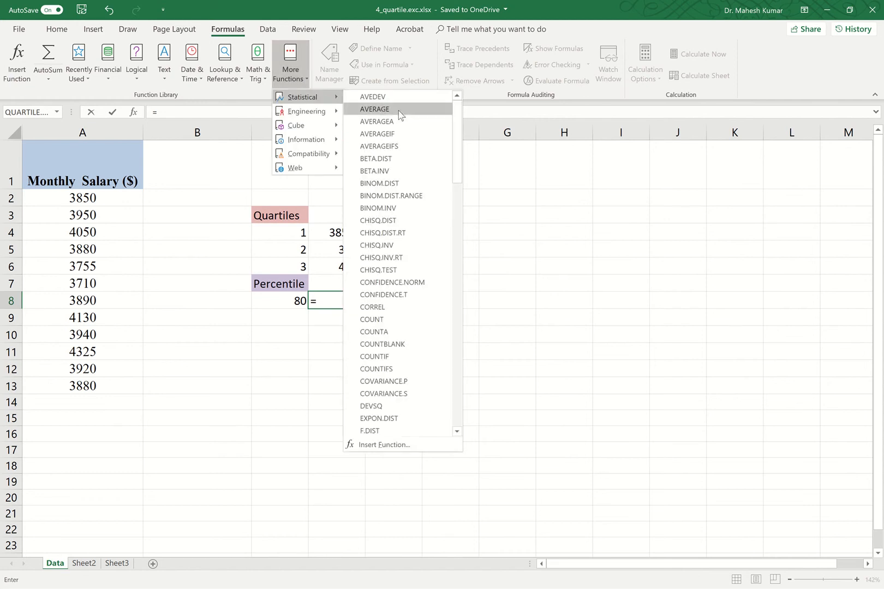
{"action": "left_click_drag", "start_coordinate": [457, 158], "coordinate": [453, 318]}
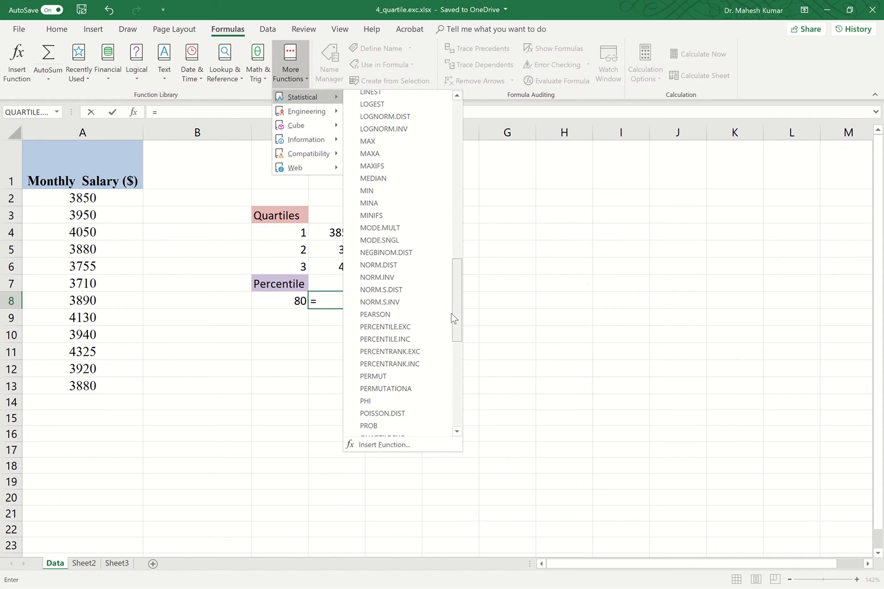
{"action": "left_click", "coordinate": [417, 327]}
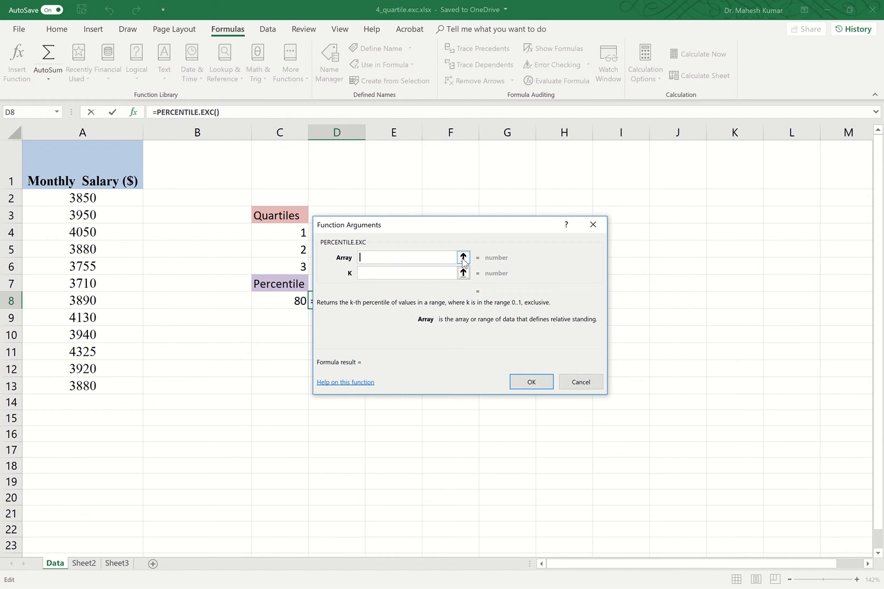
- Set the percentile function's array to the salaries in A2:A13 and its K to .80, and accept the formula
{"action": "left_click", "coordinate": [463, 257]}
{"action": "left_click_drag", "start_coordinate": [79, 199], "coordinate": [70, 386]}
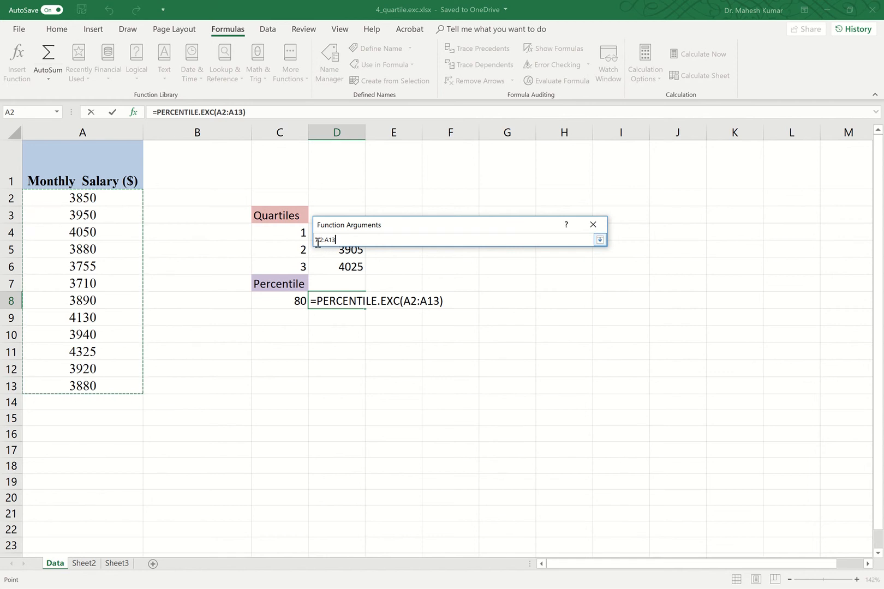
{"action": "left_click", "coordinate": [600, 239]}
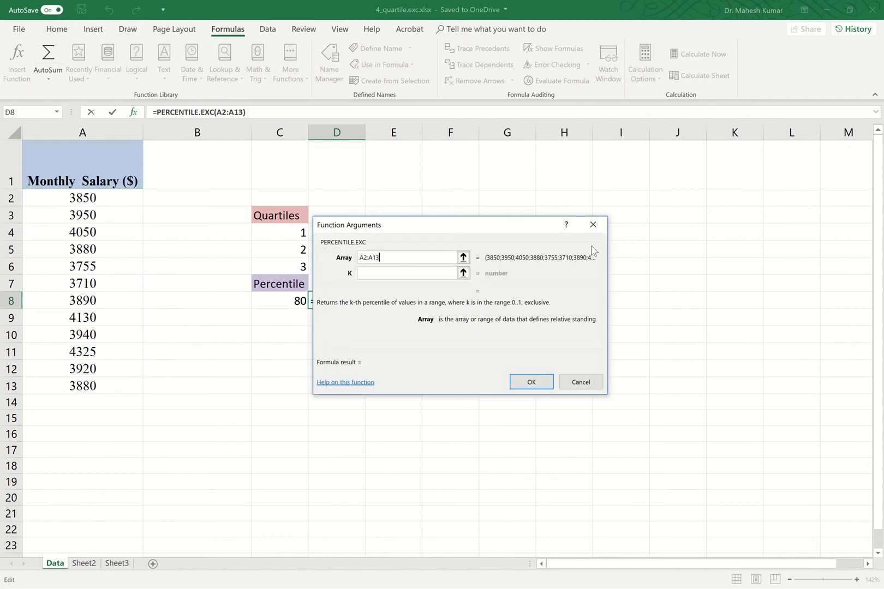
{"action": "left_click", "coordinate": [399, 272]}
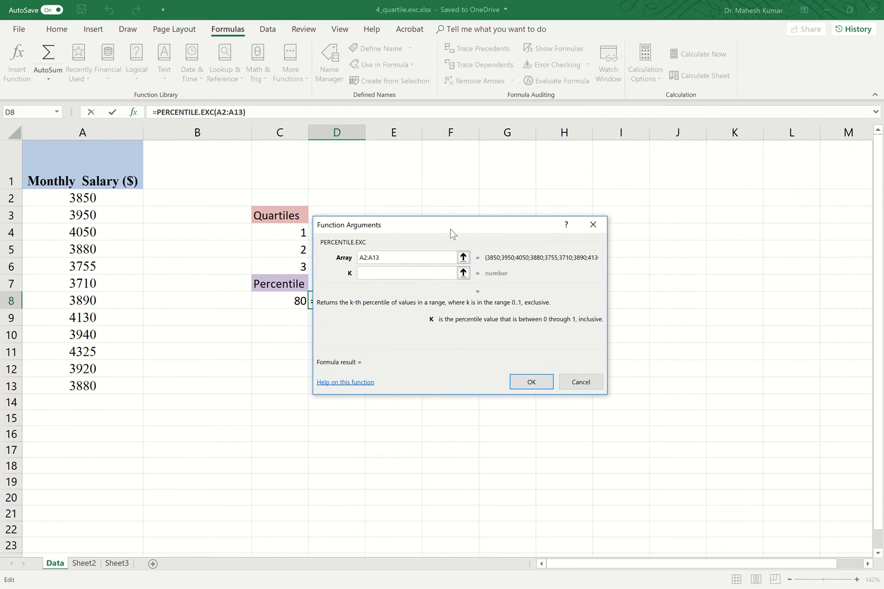
{"action": "left_click_drag", "start_coordinate": [450, 229], "coordinate": [560, 201]}
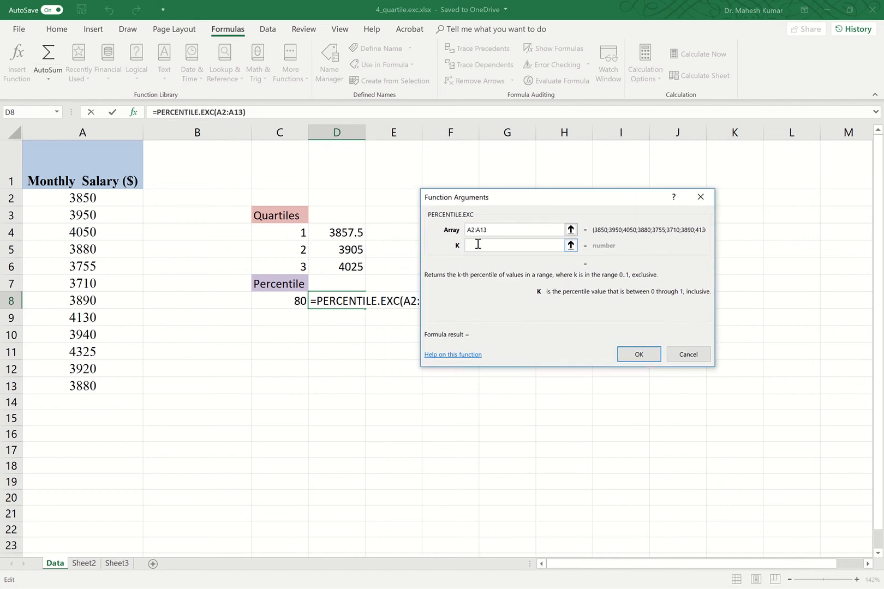
{"action": "type", "text": ".80"}
{"action": "left_click", "coordinate": [634, 353]}
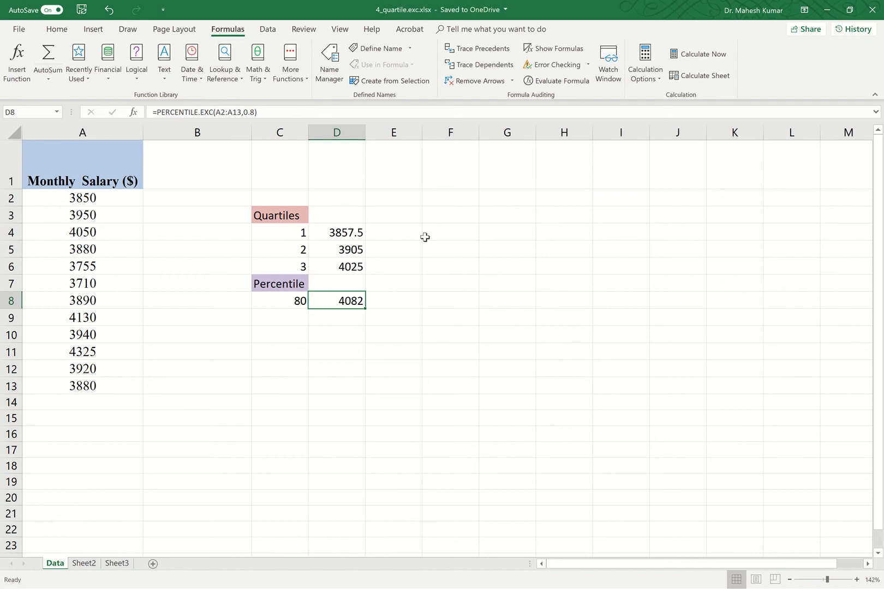
- Calculate the 25th percentile in cell E4, beside the first quartile, with PERCENTILE.EXC, using array A2:A13 and K .25
{"action": "left_click", "coordinate": [406, 230]}
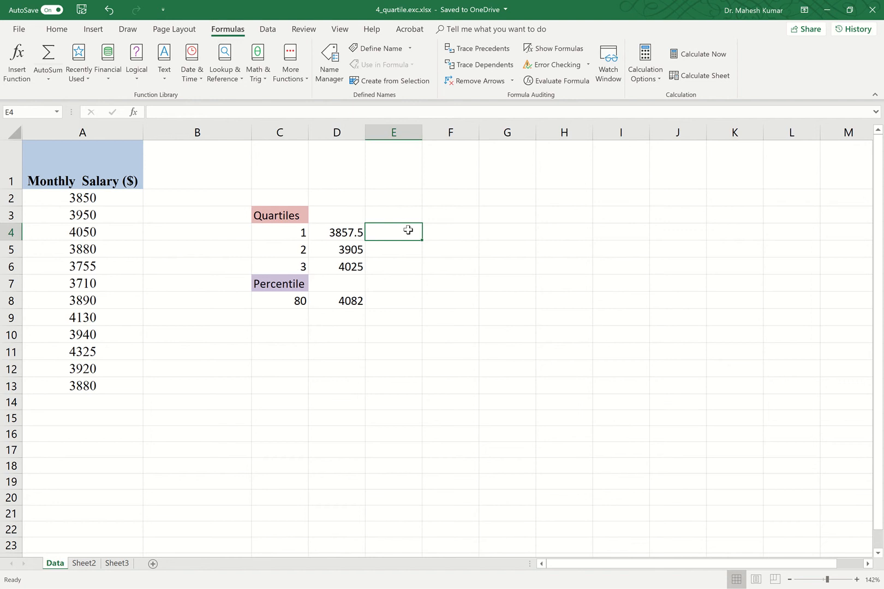
{"action": "double_click", "coordinate": [408, 230]}
{"action": "type", "text": "="}
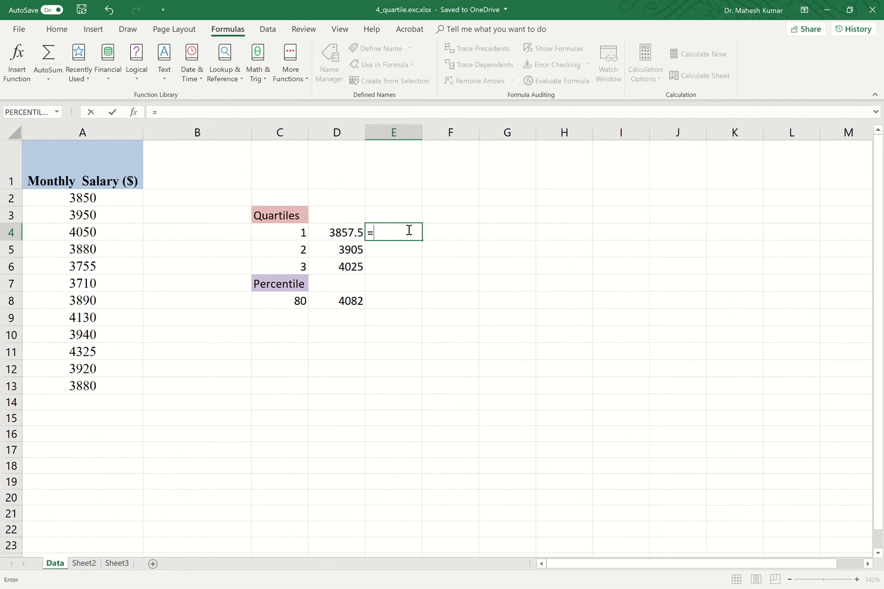
{"action": "left_click", "coordinate": [89, 81]}
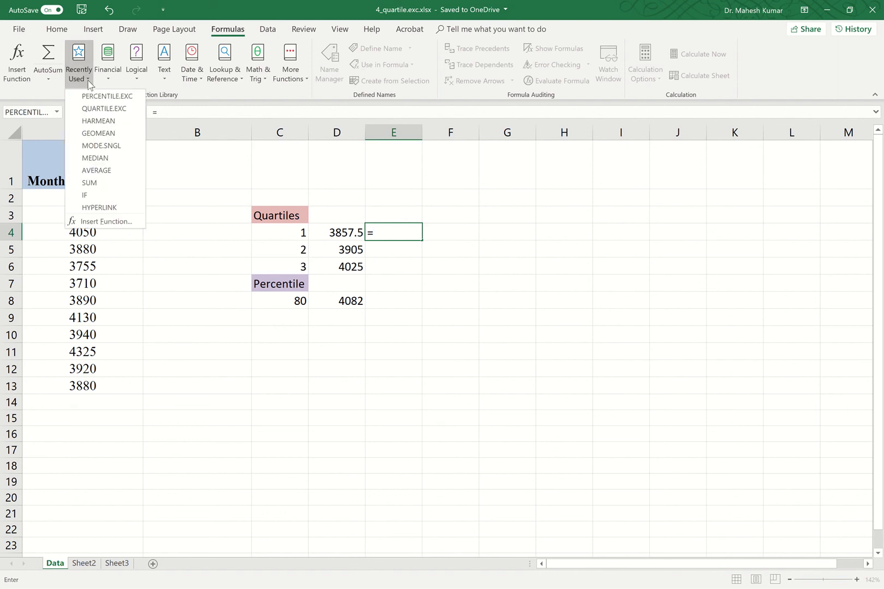
{"action": "left_click", "coordinate": [112, 96]}
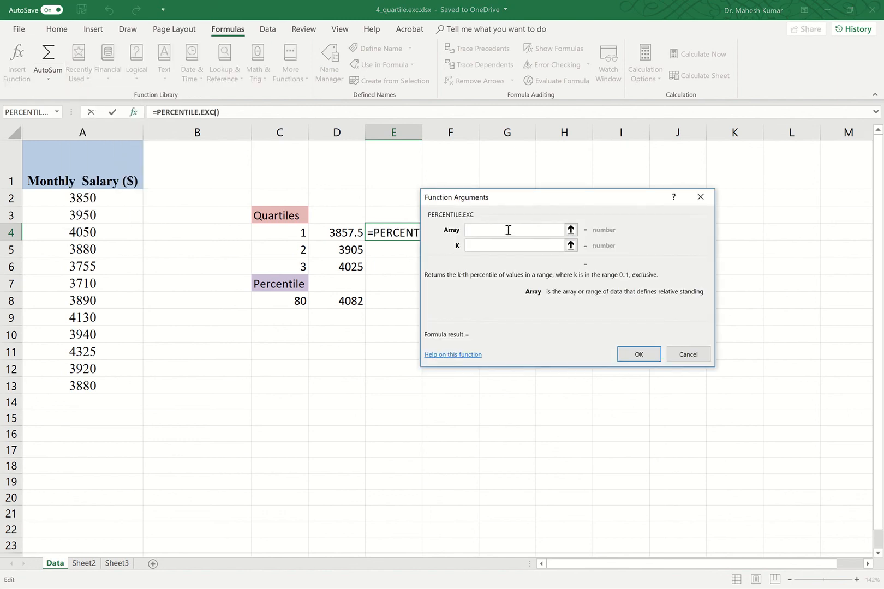
{"action": "left_click", "coordinate": [570, 229]}
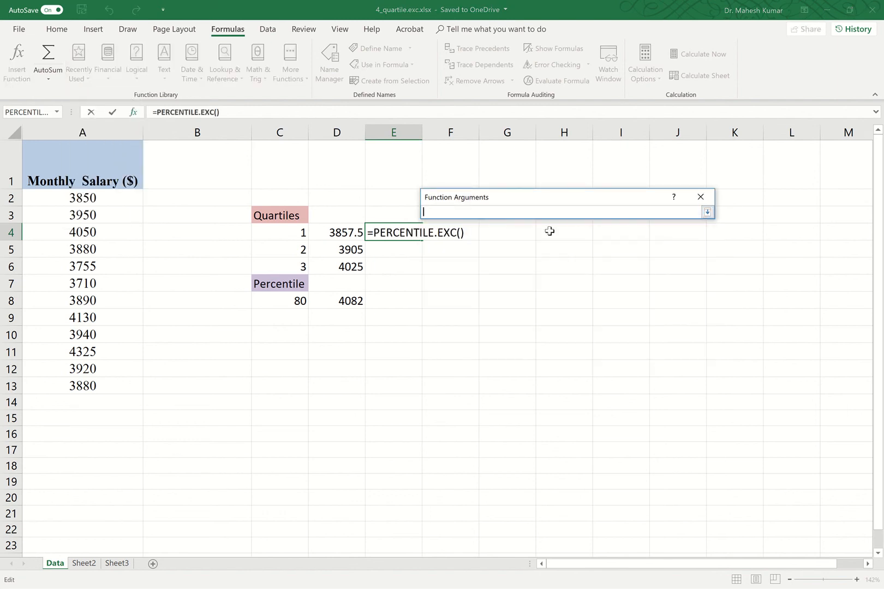
{"action": "left_click_drag", "start_coordinate": [87, 202], "coordinate": [66, 386]}
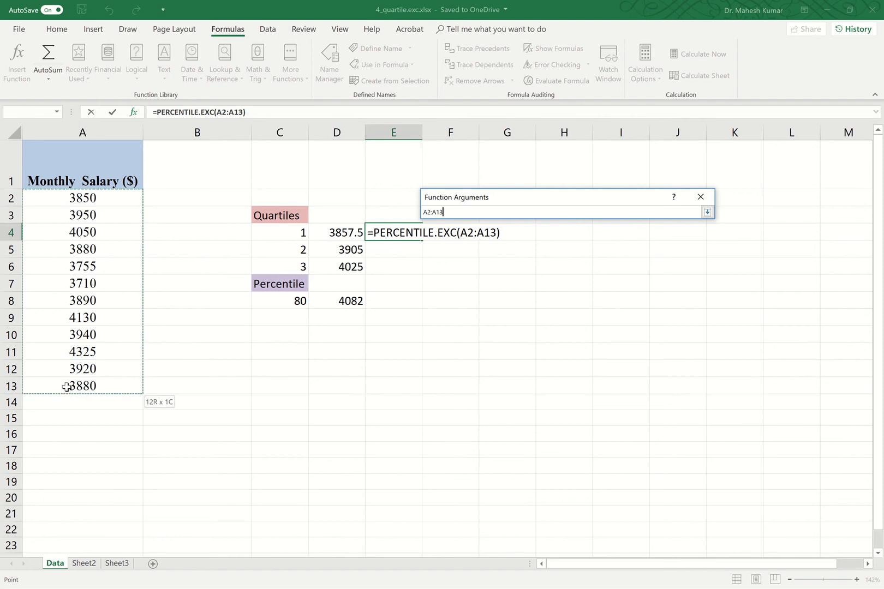
{"action": "left_click", "coordinate": [707, 212]}
{"action": "left_click", "coordinate": [481, 247]}
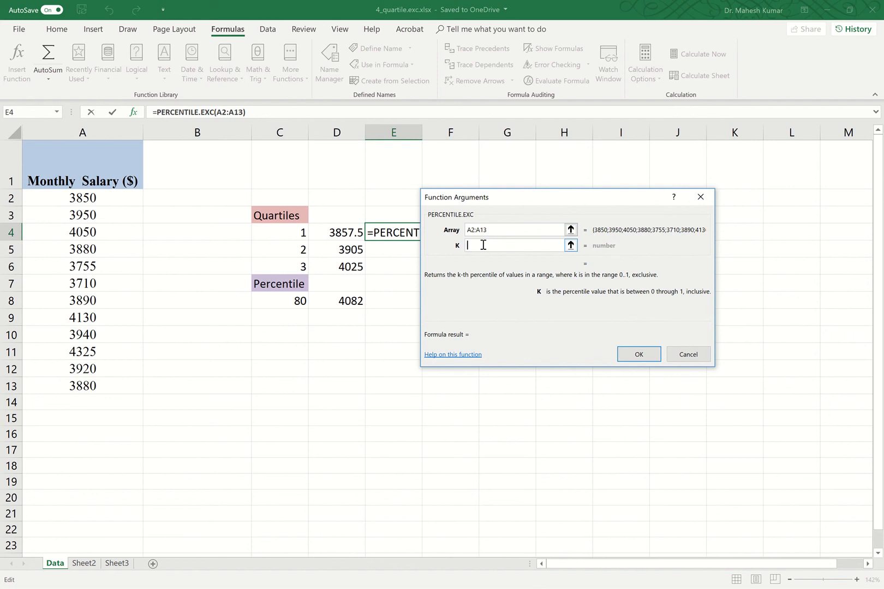
{"action": "type", "text": ".25"}
{"action": "left_click", "coordinate": [637, 354]}
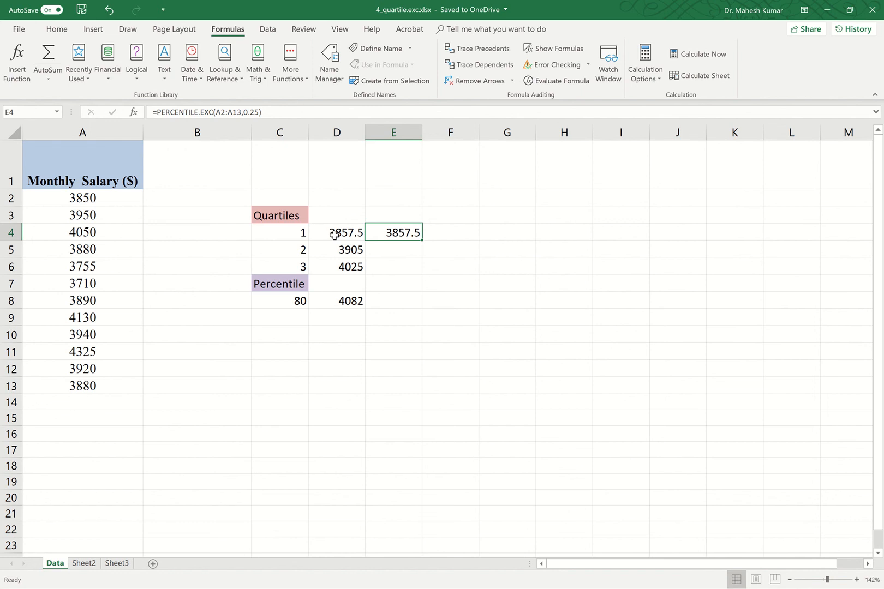
- Calculate the 75th percentile in cell E6, beside the third quartile, with PERCENTILE.EXC, using array A2:A13 and K .75
{"action": "double_click", "coordinate": [392, 267]}
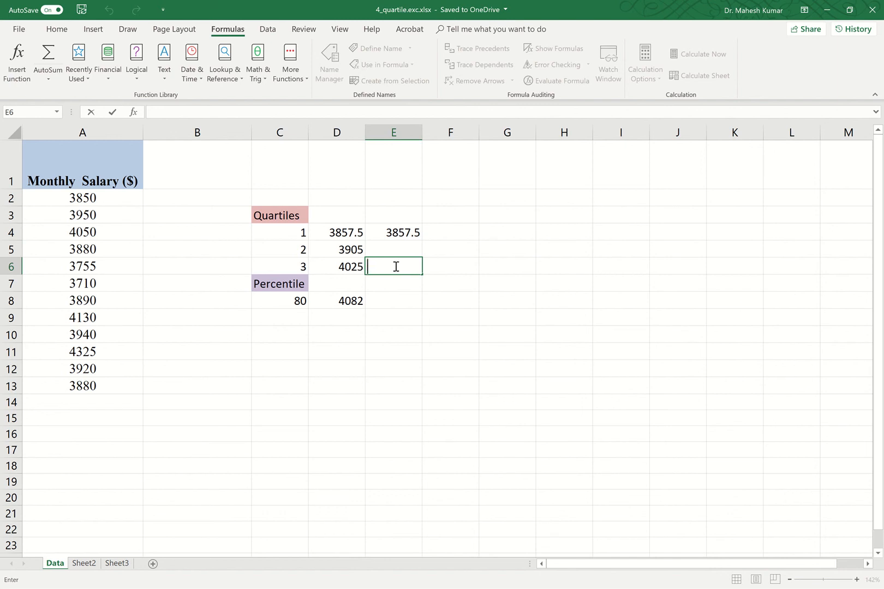
{"action": "left_click", "coordinate": [47, 81]}
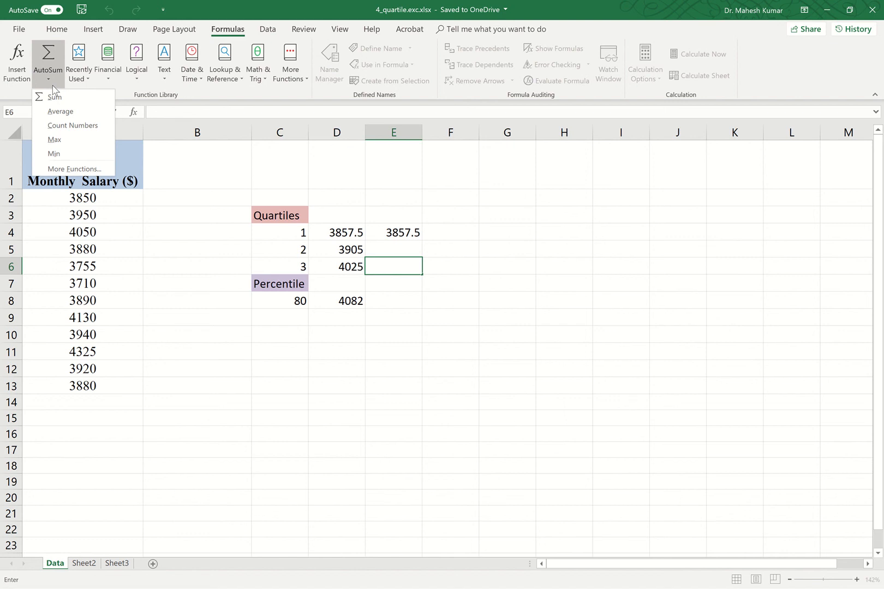
{"action": "left_click", "coordinate": [90, 78]}
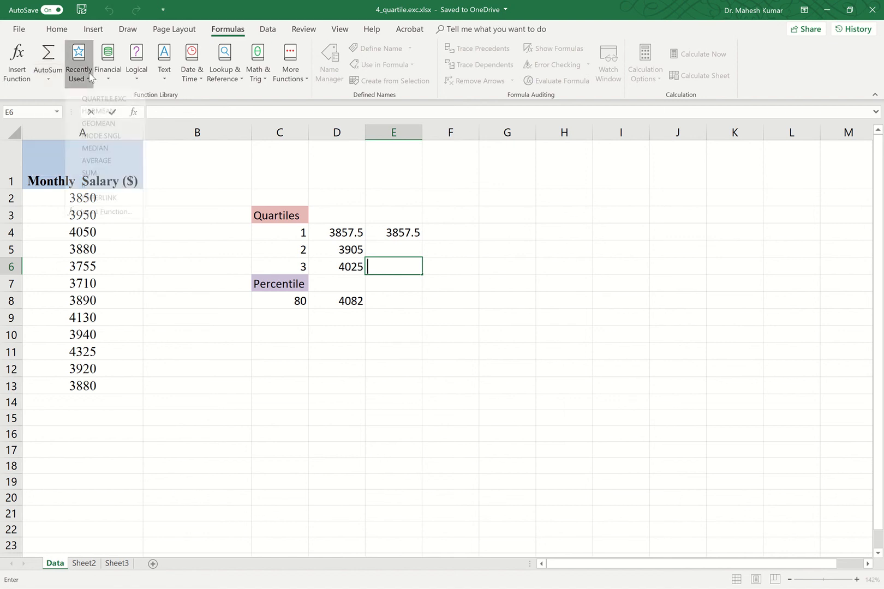
{"action": "left_click", "coordinate": [96, 97]}
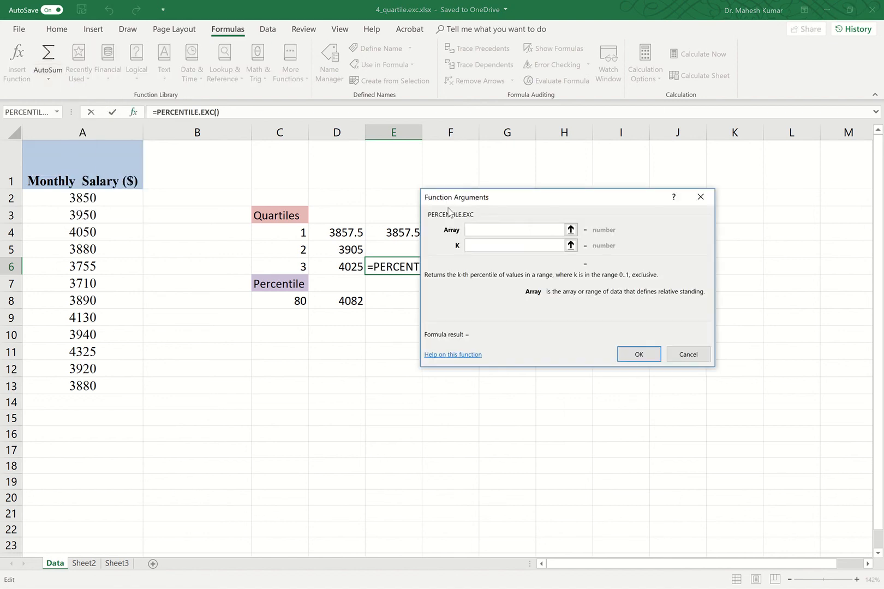
{"action": "left_click", "coordinate": [574, 230]}
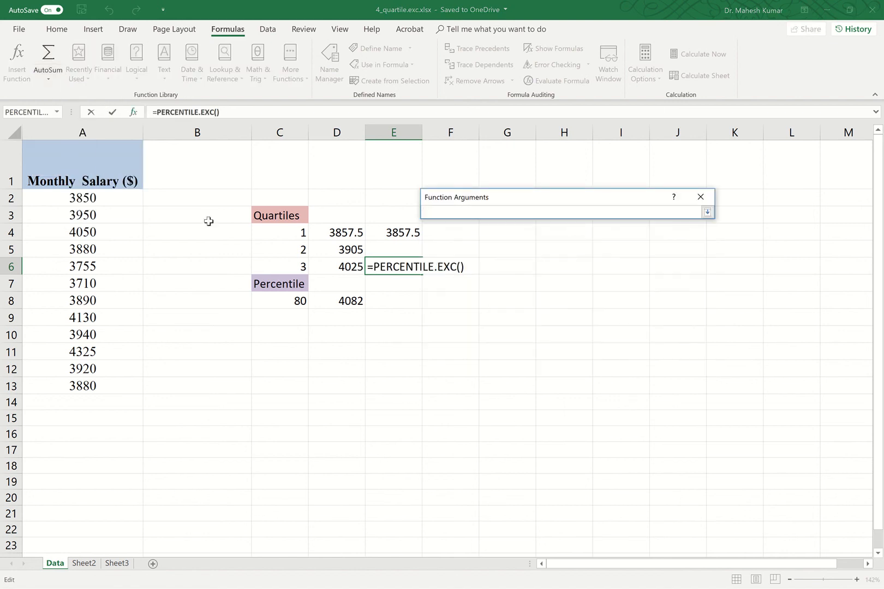
{"action": "left_click_drag", "start_coordinate": [67, 197], "coordinate": [66, 386]}
{"action": "left_click", "coordinate": [706, 212]}
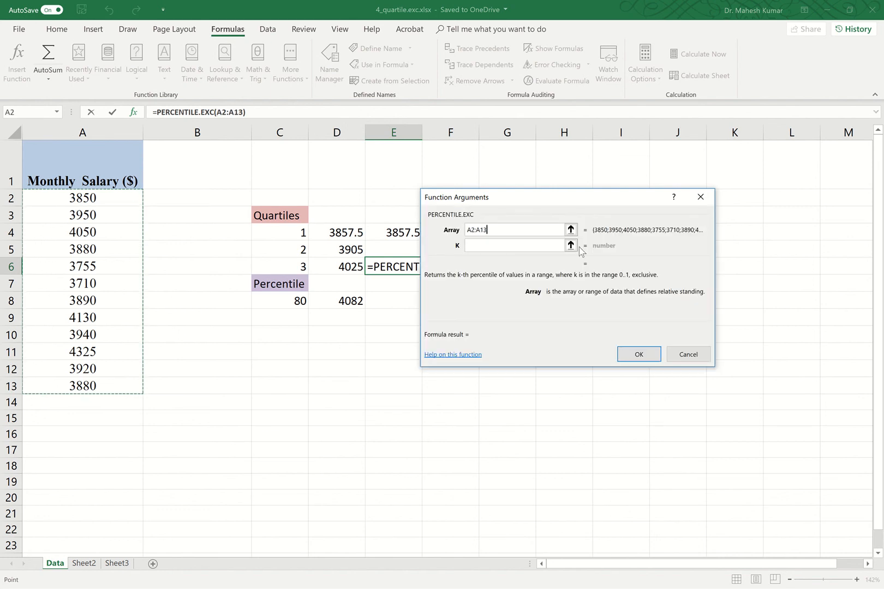
{"action": "left_click", "coordinate": [499, 245]}
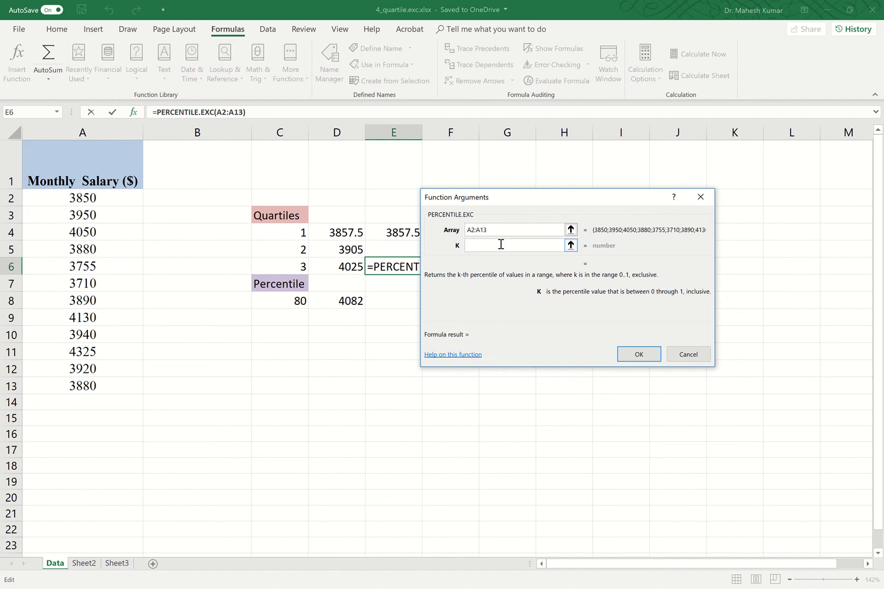
{"action": "type", "text": ".75"}
{"action": "left_click", "coordinate": [637, 355]}
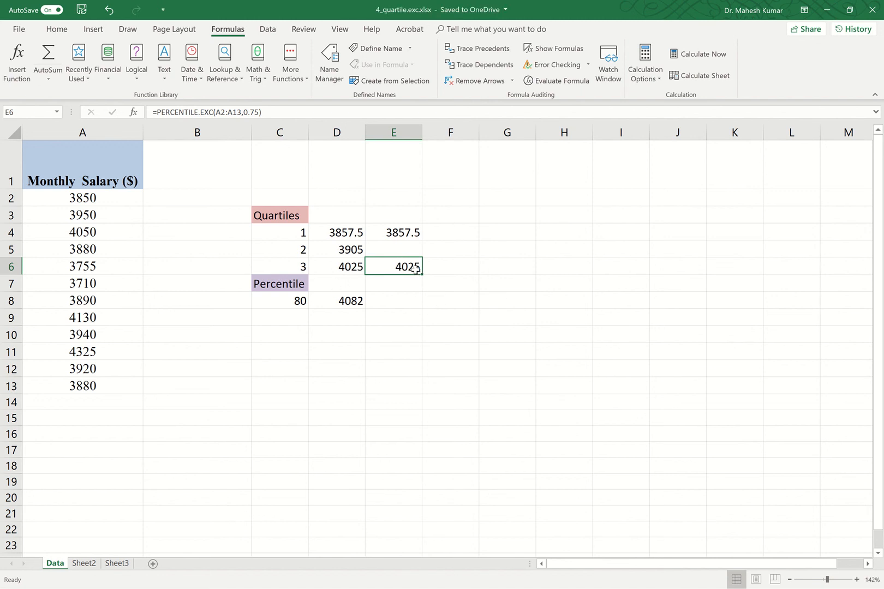
- Calculate the 50th percentile in cell E5, beside the second quartile, with PERCENTILE.EXC, using array A2:A13 and K .50
{"action": "double_click", "coordinate": [401, 247]}
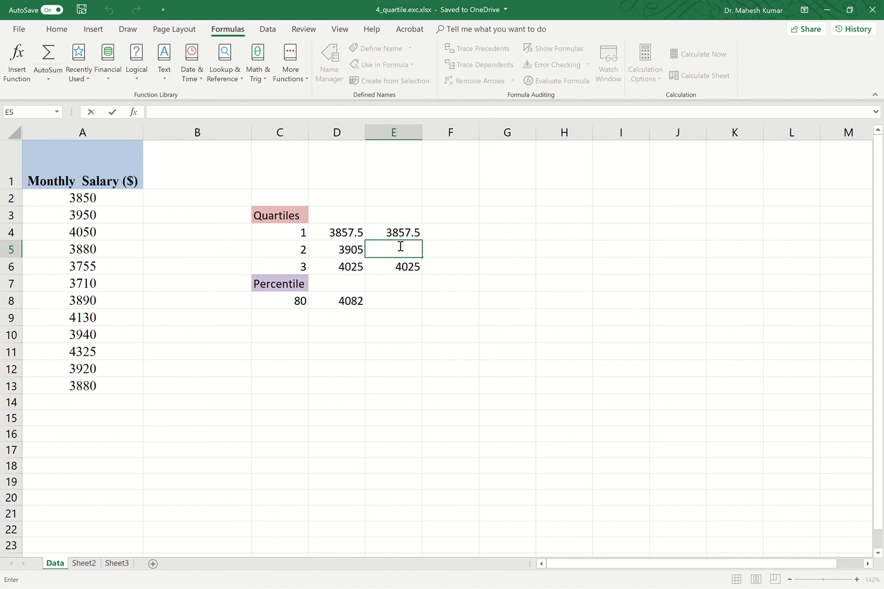
{"action": "type", "text": "="}
{"action": "left_click", "coordinate": [86, 74]}
{"action": "left_click", "coordinate": [120, 96]}
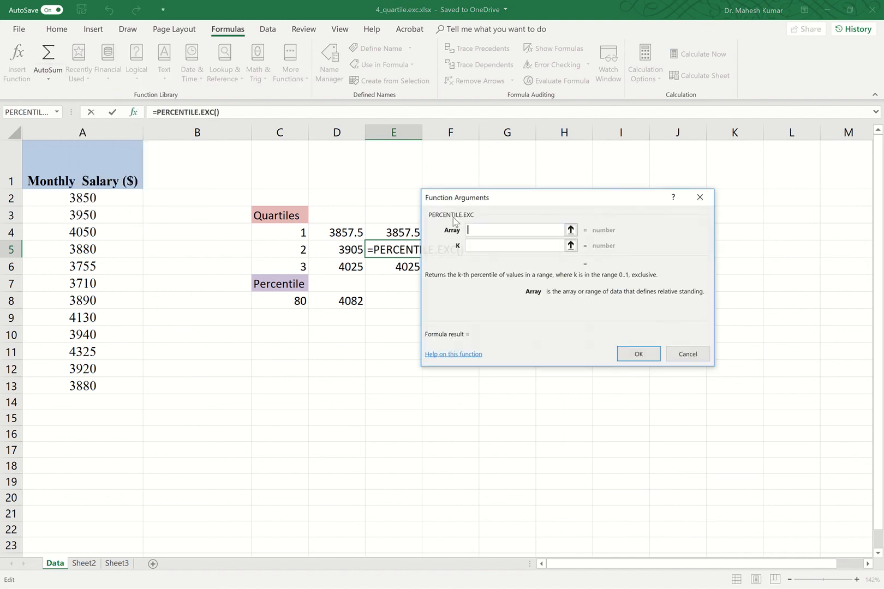
{"action": "left_click", "coordinate": [570, 229]}
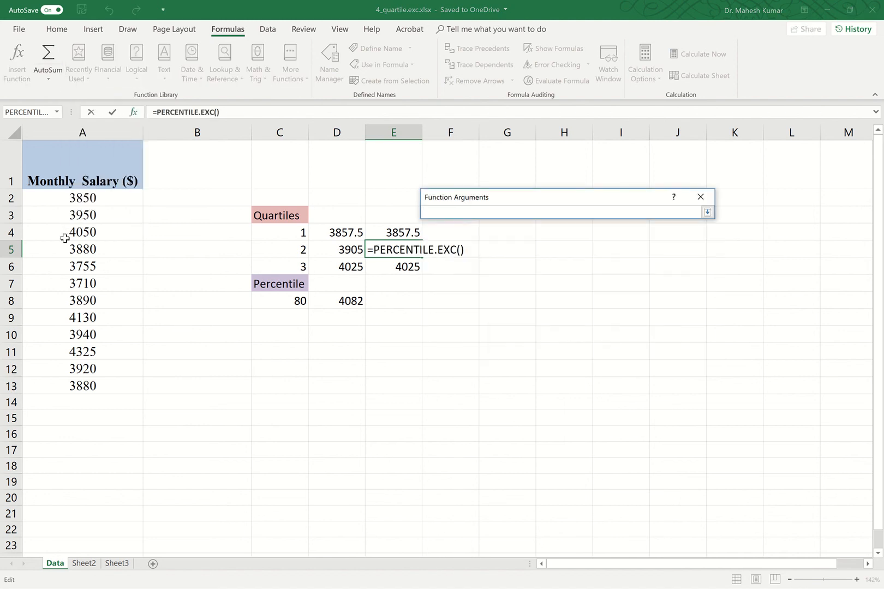
{"action": "left_click_drag", "start_coordinate": [82, 198], "coordinate": [83, 384]}
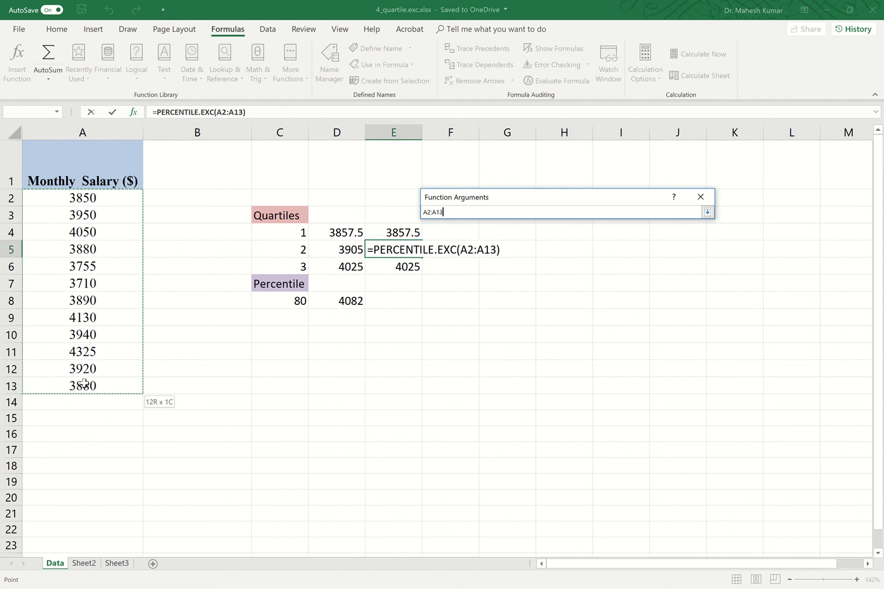
{"action": "left_click", "coordinate": [707, 212]}
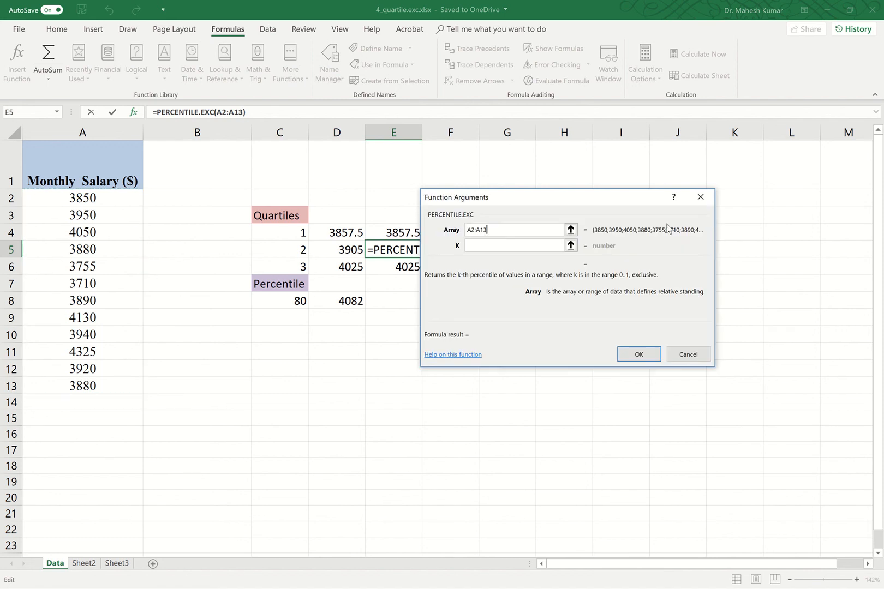
{"action": "left_click", "coordinate": [531, 249]}
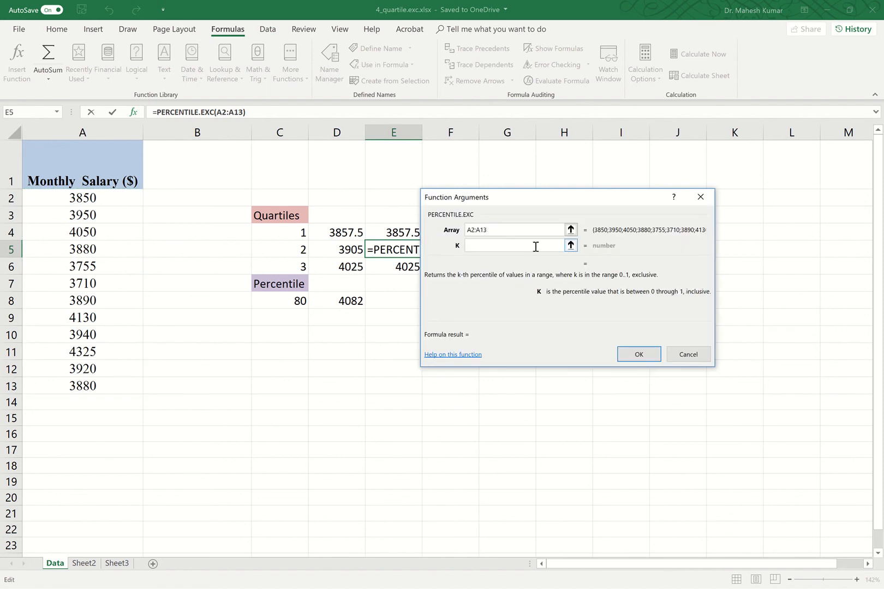
{"action": "type", "text": ".50"}
{"action": "left_click", "coordinate": [636, 355]}
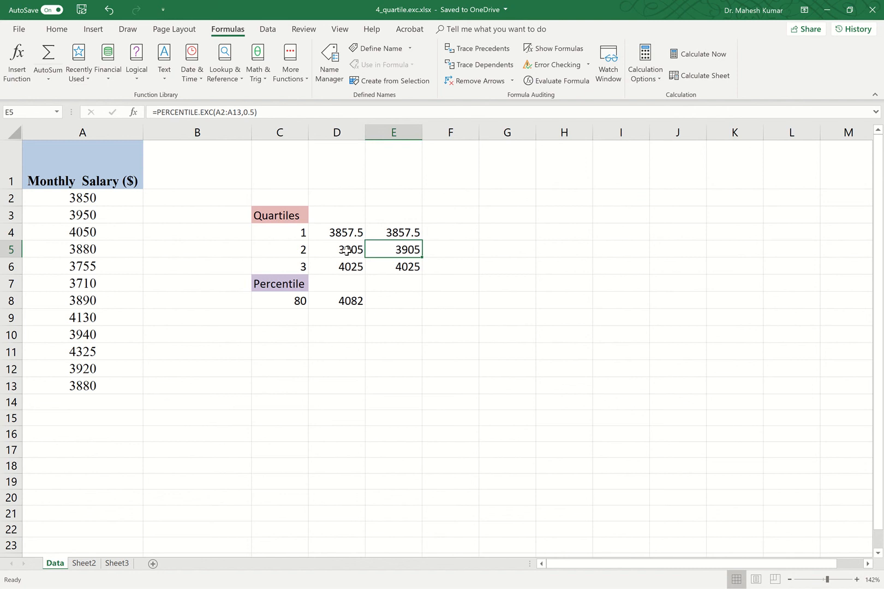
- Calculate the median of the salaries in A2:A13 in cell F5 with the statistical function MEDIAN
{"action": "left_click", "coordinate": [461, 246]}
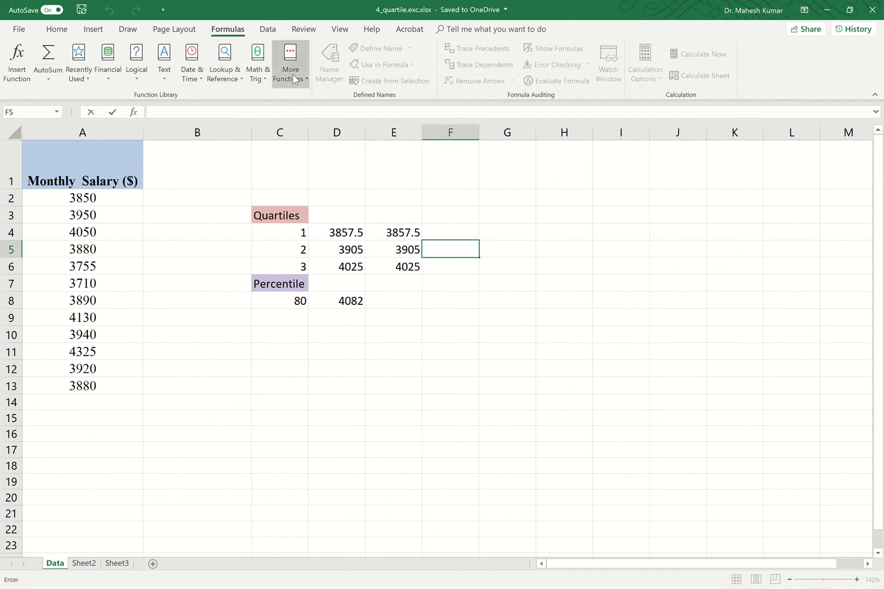
{"action": "left_click", "coordinate": [307, 81]}
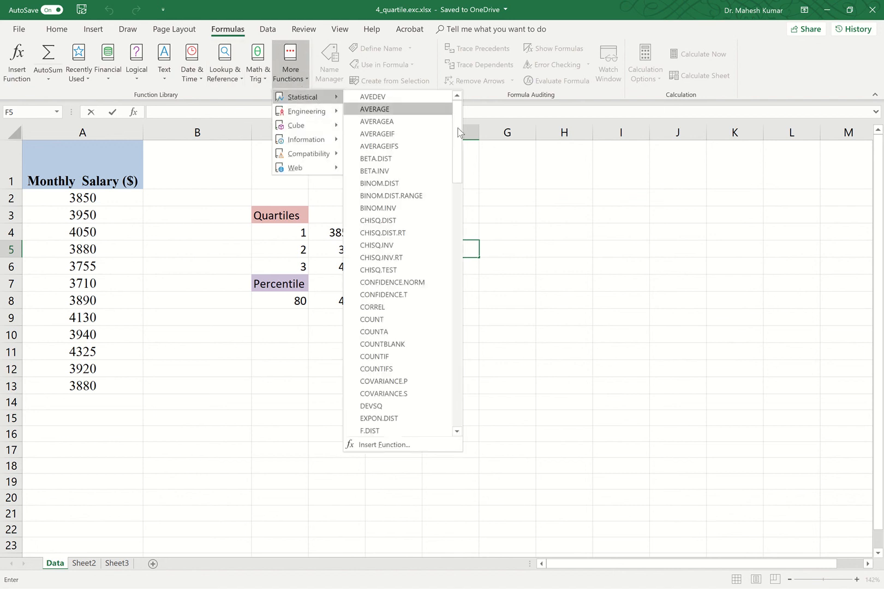
{"action": "left_click_drag", "start_coordinate": [456, 140], "coordinate": [454, 277]}
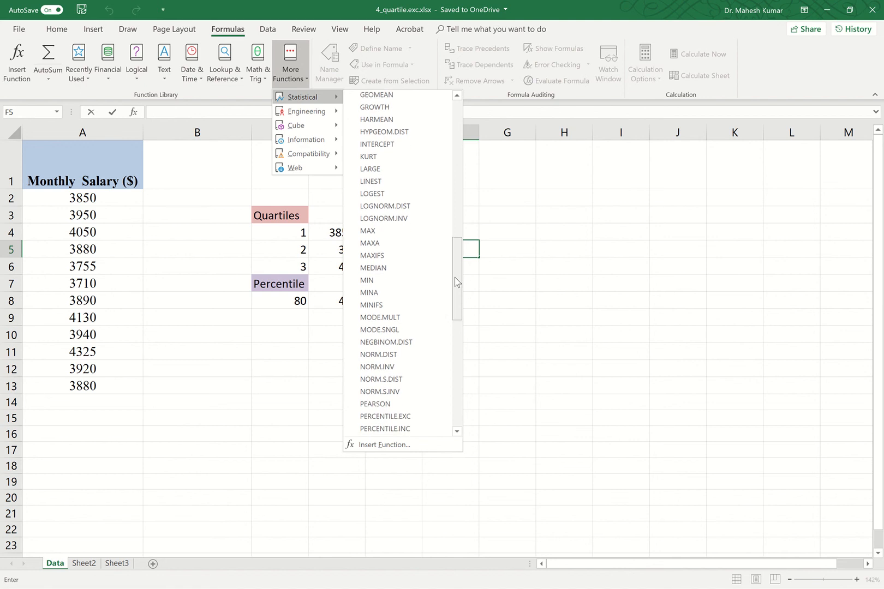
{"action": "left_click", "coordinate": [384, 268]}
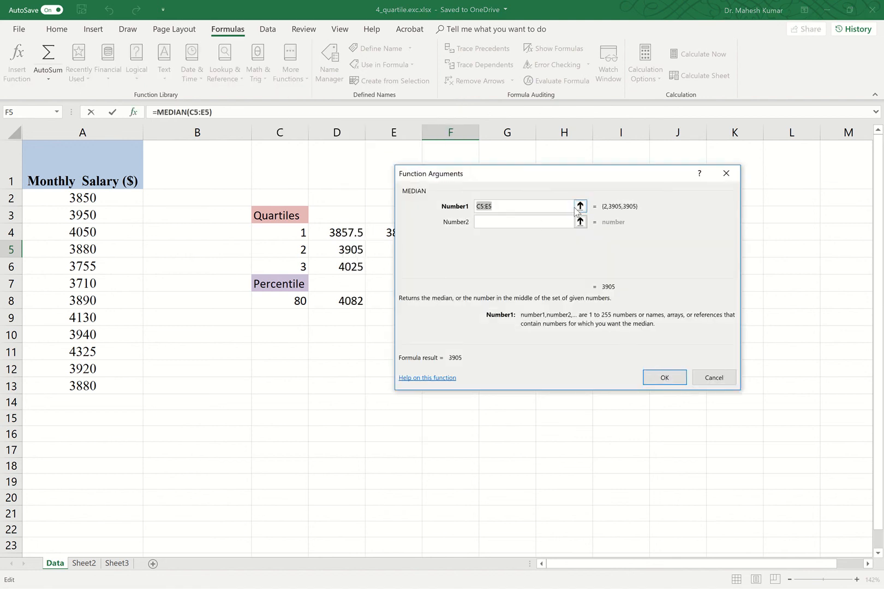
{"action": "left_click", "coordinate": [580, 206]}
{"action": "left_click_drag", "start_coordinate": [83, 205], "coordinate": [75, 387]}
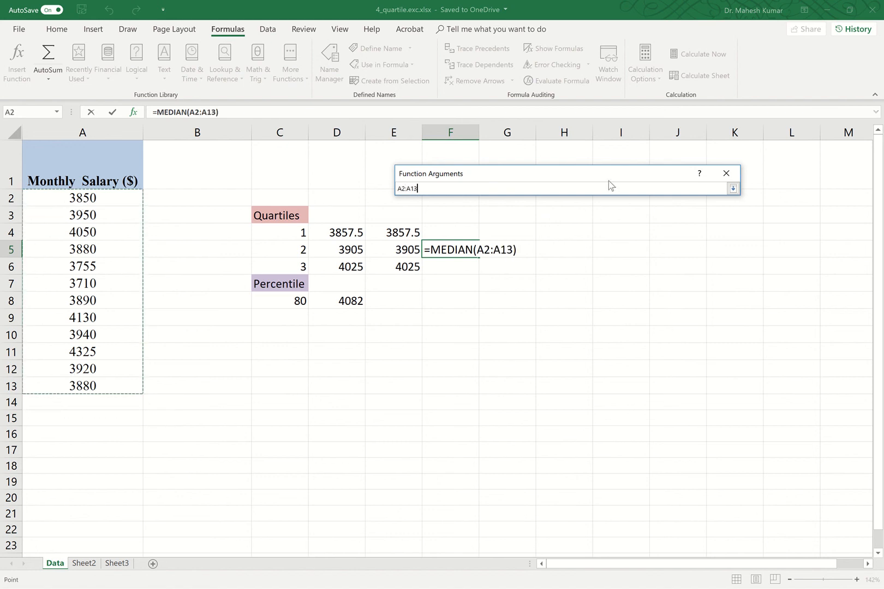
{"action": "left_click", "coordinate": [732, 189]}
{"action": "left_click", "coordinate": [664, 378]}
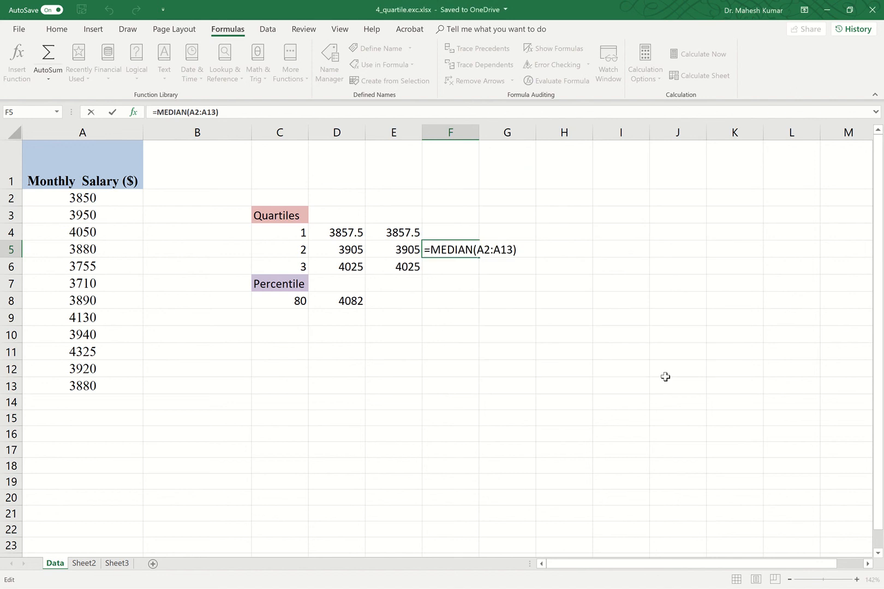